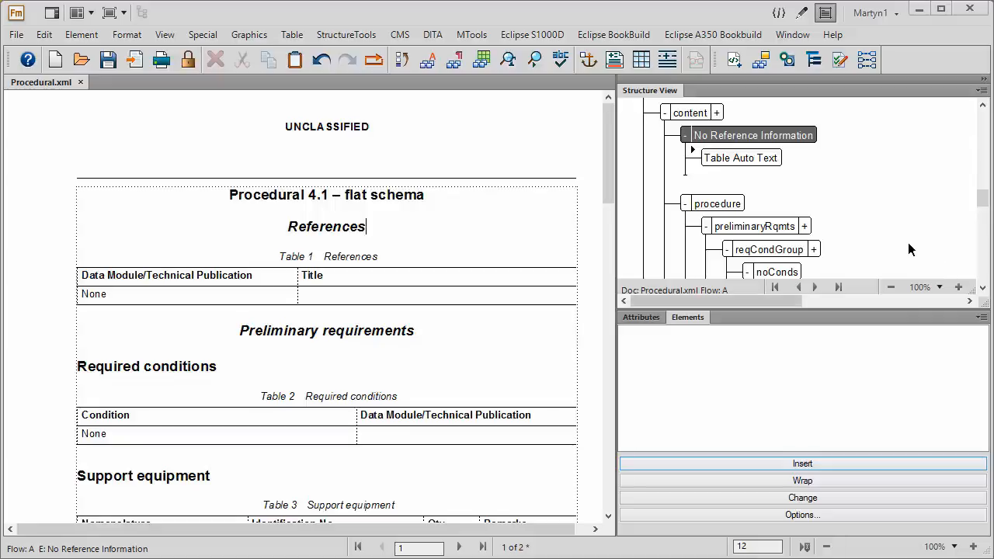
- Collapse the preliminaryRqmts and closeRqmts branches under the procedure element in the document structure
{"action": "left_click", "coordinate": [709, 206]}
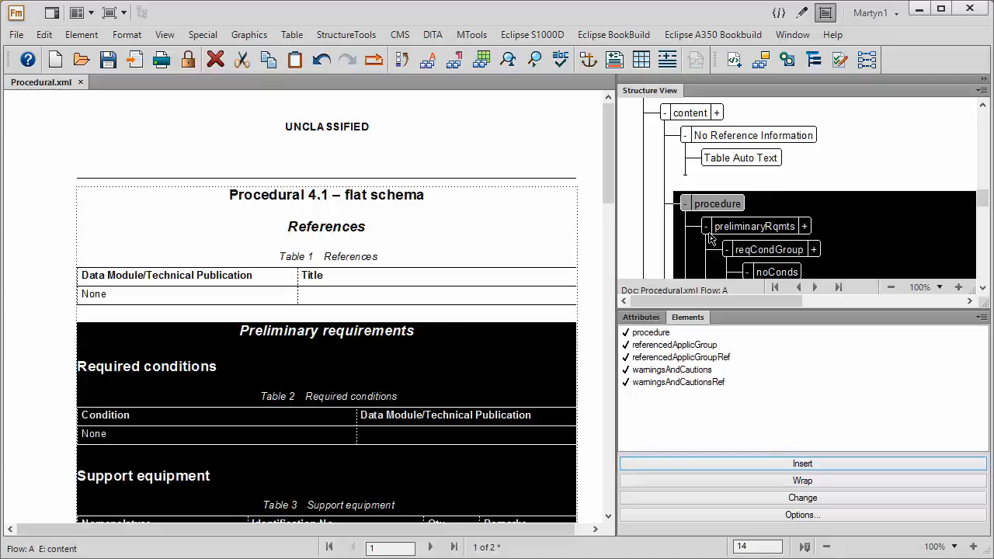
{"action": "left_click", "coordinate": [707, 227]}
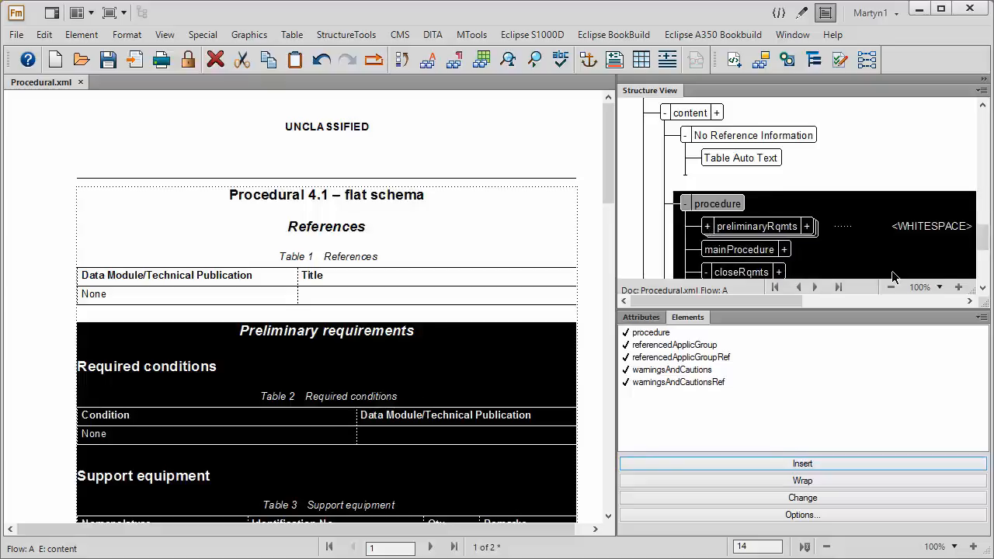
{"action": "left_click", "coordinate": [983, 289]}
{"action": "left_click", "coordinate": [983, 288]}
{"action": "left_click", "coordinate": [984, 288]}
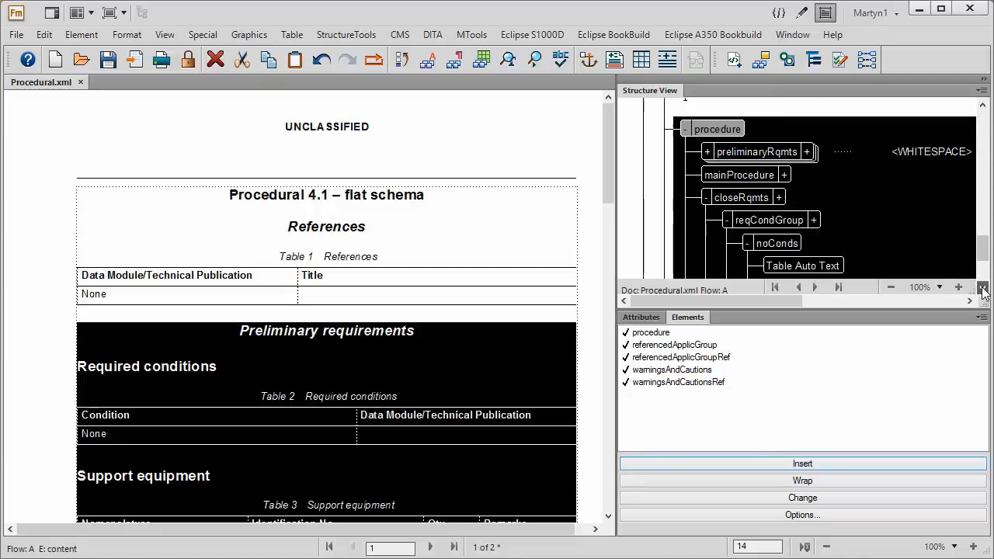
{"action": "left_click", "coordinate": [983, 288]}
{"action": "left_click", "coordinate": [983, 288]}
{"action": "left_click", "coordinate": [983, 288]}
{"action": "left_click", "coordinate": [984, 288]}
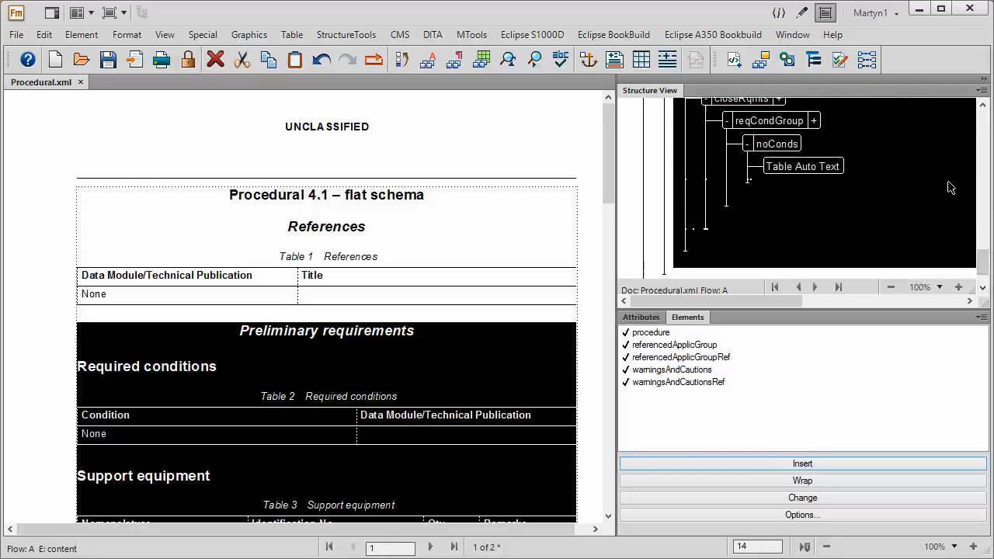
{"action": "left_click", "coordinate": [728, 125]}
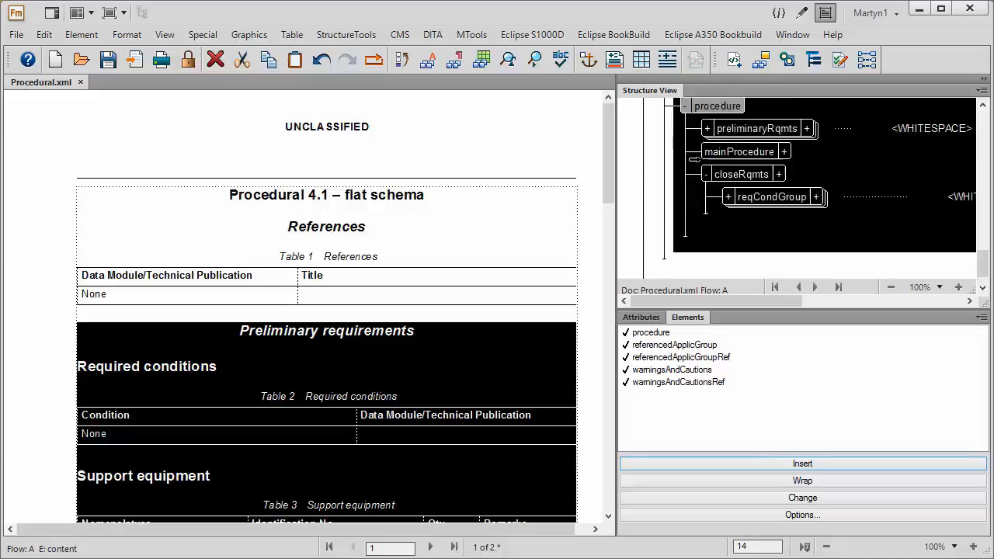
{"action": "left_click", "coordinate": [708, 175]}
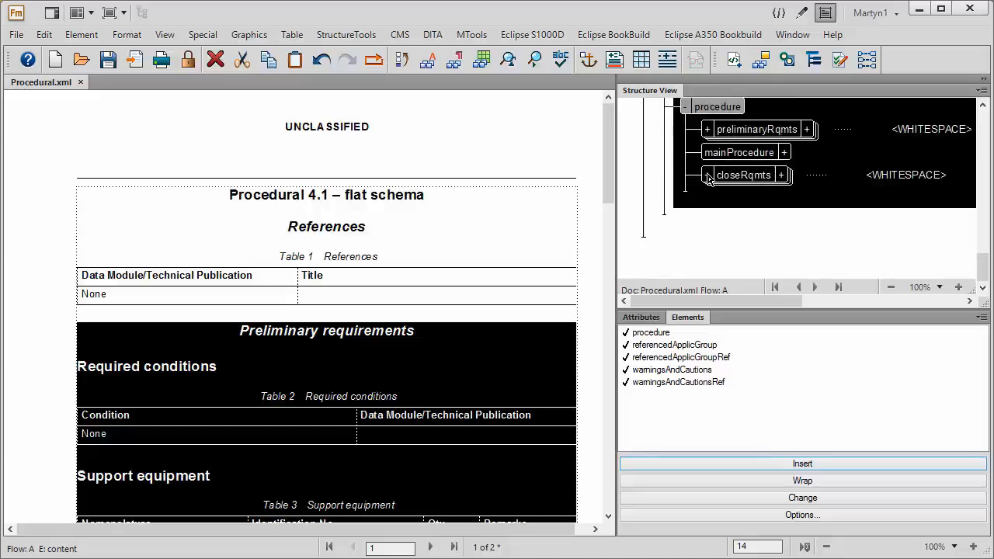
{"action": "left_click", "coordinate": [691, 210]}
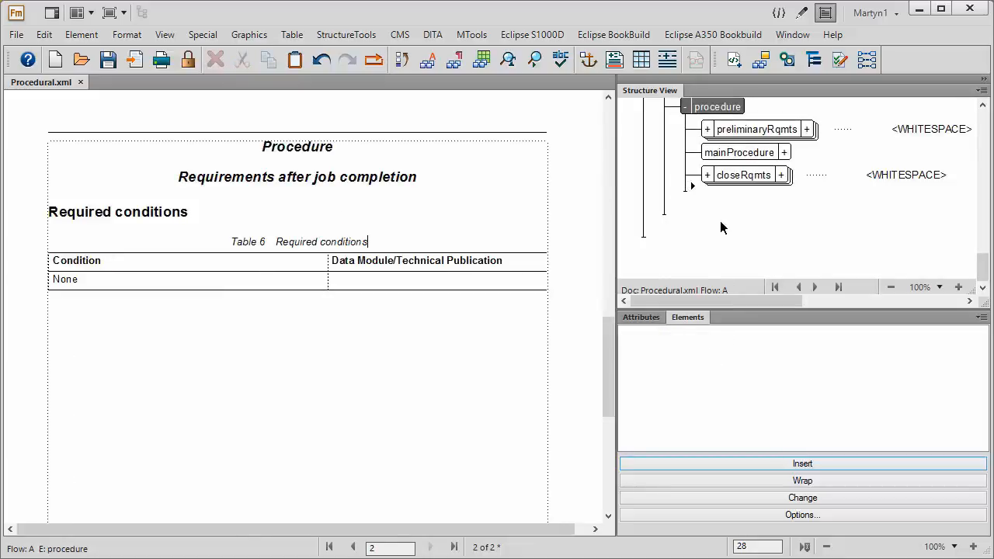
- Insert a proceduralStep in mainProcedure with a para reading "This is the first step in the procedure"
{"action": "left_click", "coordinate": [800, 150]}
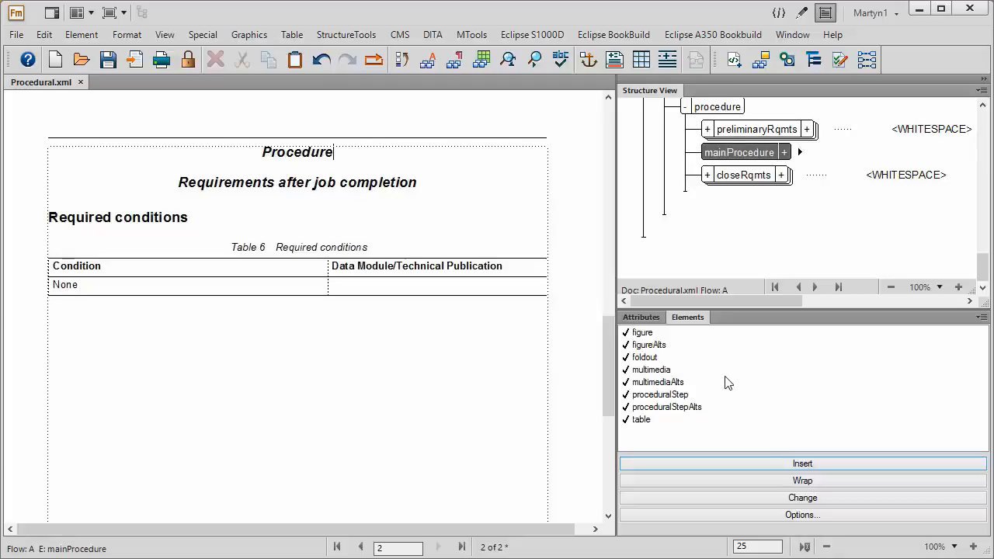
{"action": "left_click", "coordinate": [650, 396]}
{"action": "double_click", "coordinate": [651, 396]}
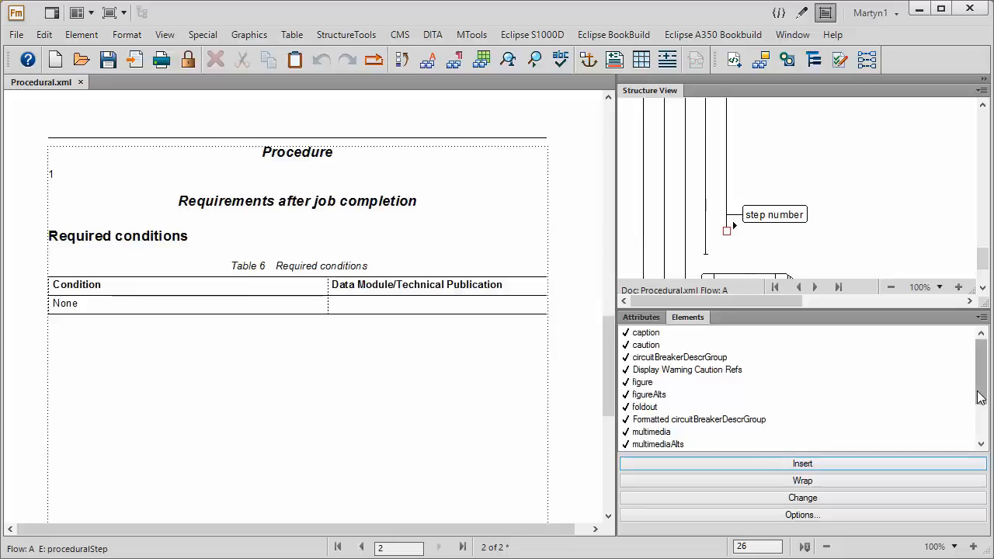
{"action": "left_click_drag", "start_coordinate": [980, 397], "coordinate": [980, 429]}
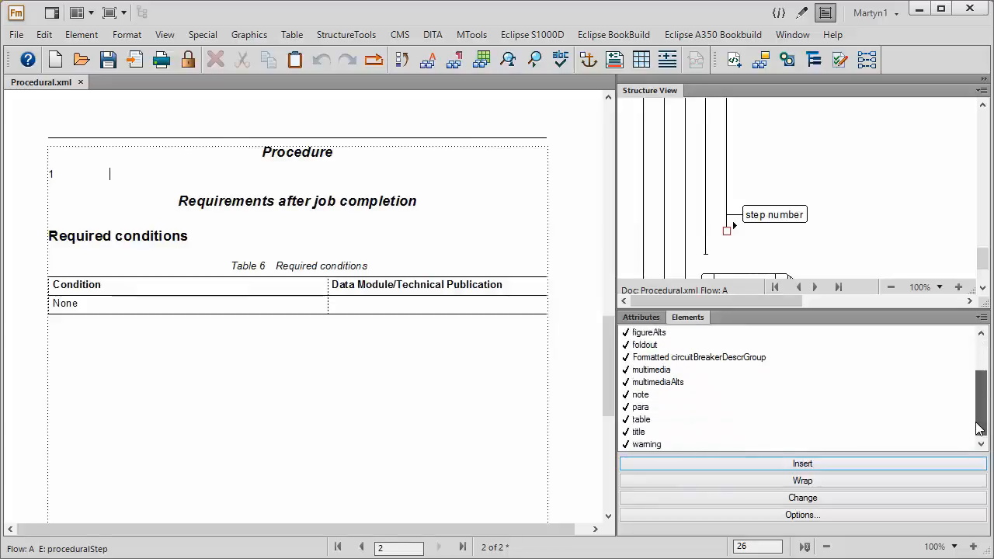
{"action": "double_click", "coordinate": [639, 407]}
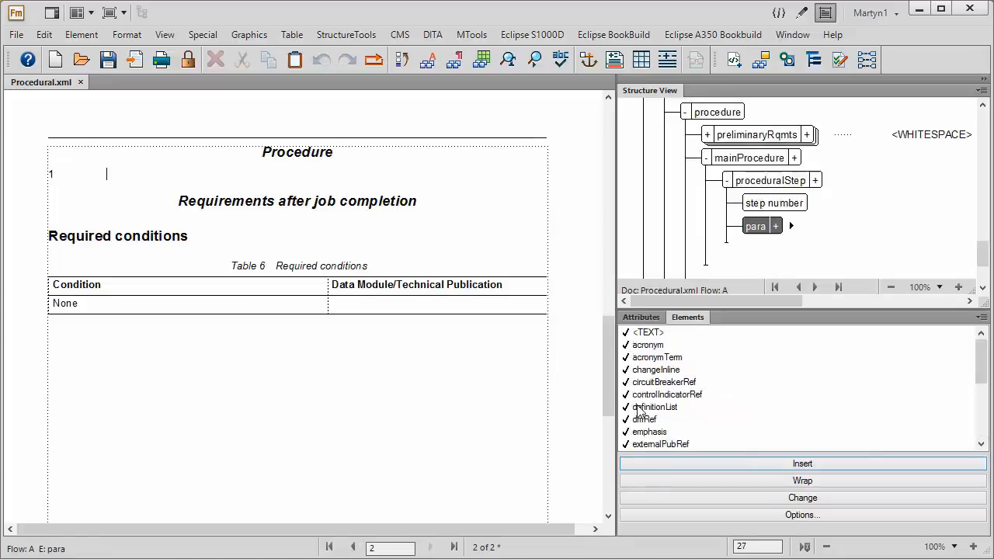
{"action": "type", "text": "This is the f"}
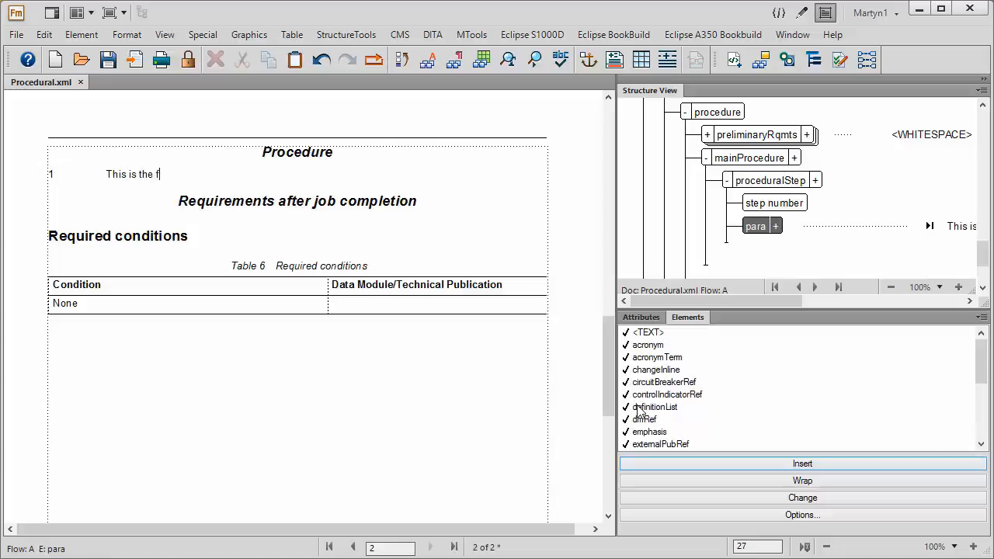
{"action": "type", "text": "irst step in the procedure"}
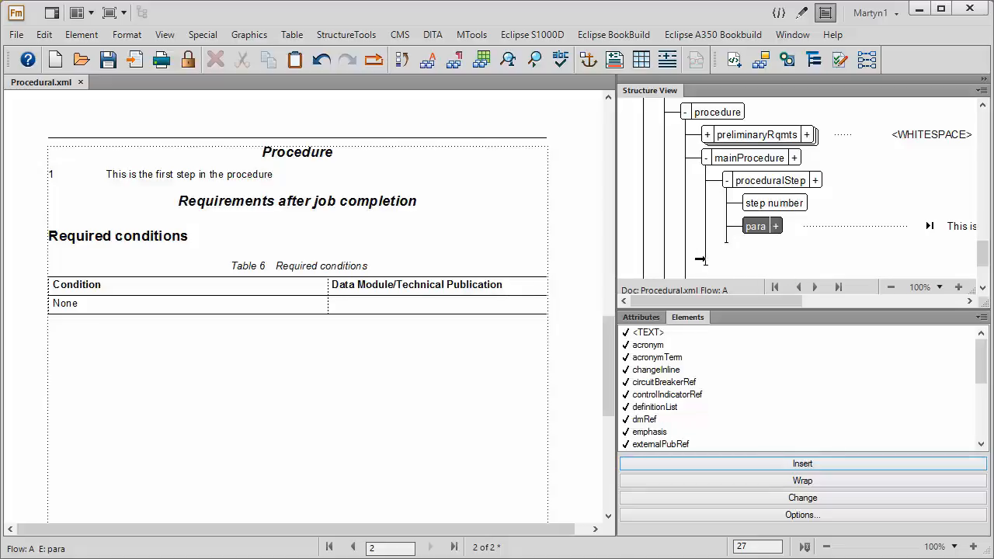
- Collapse the first proceduralStep and add a second one after it with a para reading "This is the second step in the procedure"
{"action": "left_click", "coordinate": [728, 184]}
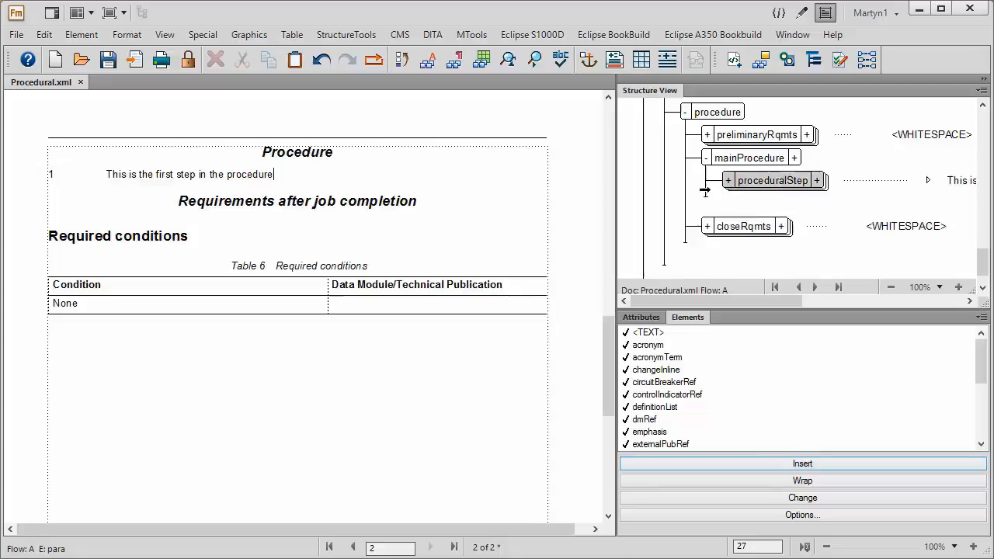
{"action": "left_click", "coordinate": [705, 194]}
{"action": "double_click", "coordinate": [656, 395]}
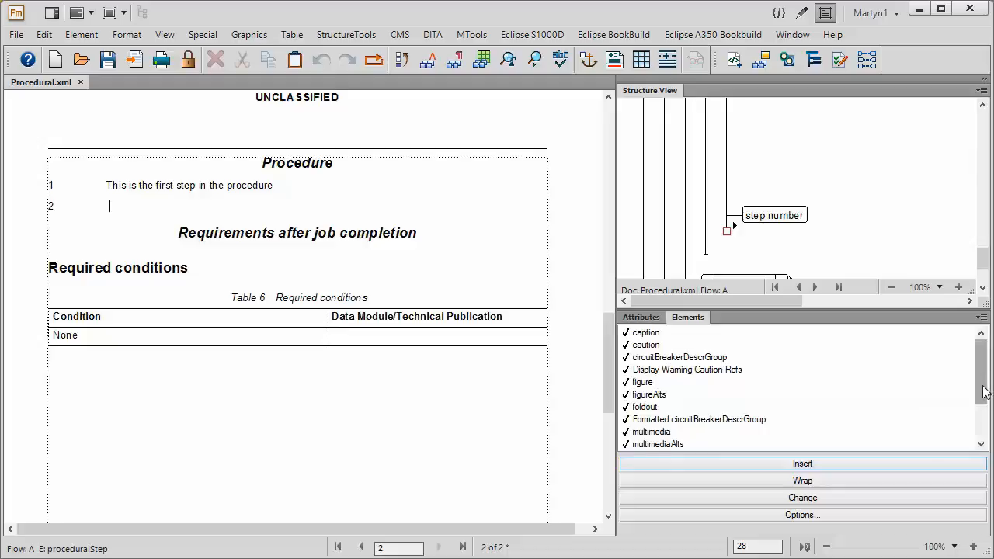
{"action": "scroll", "coordinate": [976, 425], "scroll_direction": "down", "scroll_amount": 2}
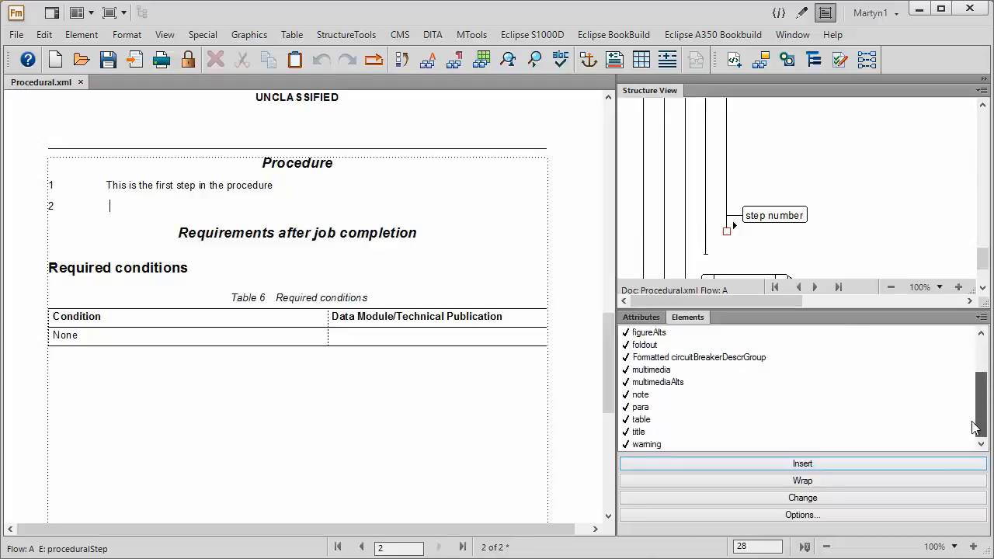
{"action": "double_click", "coordinate": [644, 407]}
{"action": "type", "text": "Thi"}
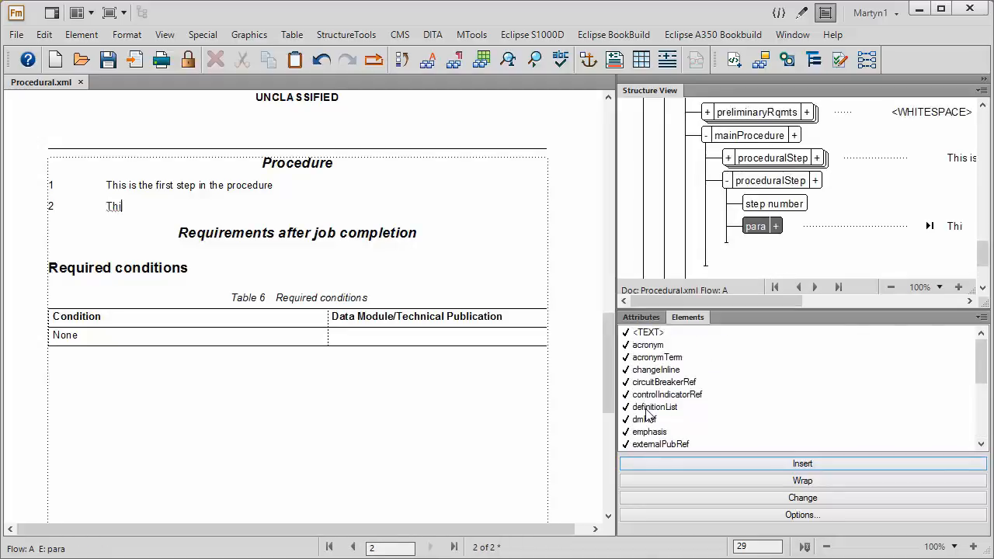
{"action": "type", "text": "s is the second"}
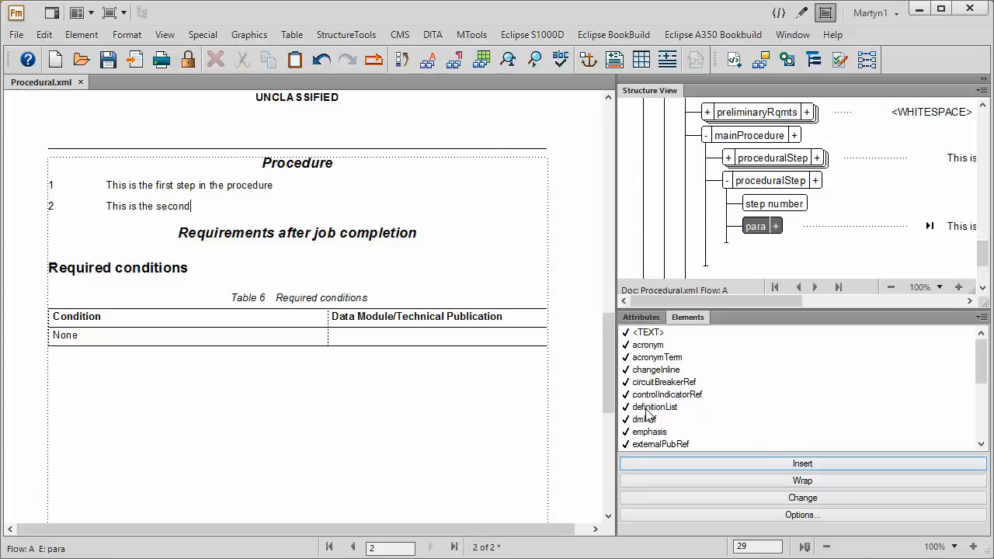
{"action": "type", "text": " step in the procedure"}
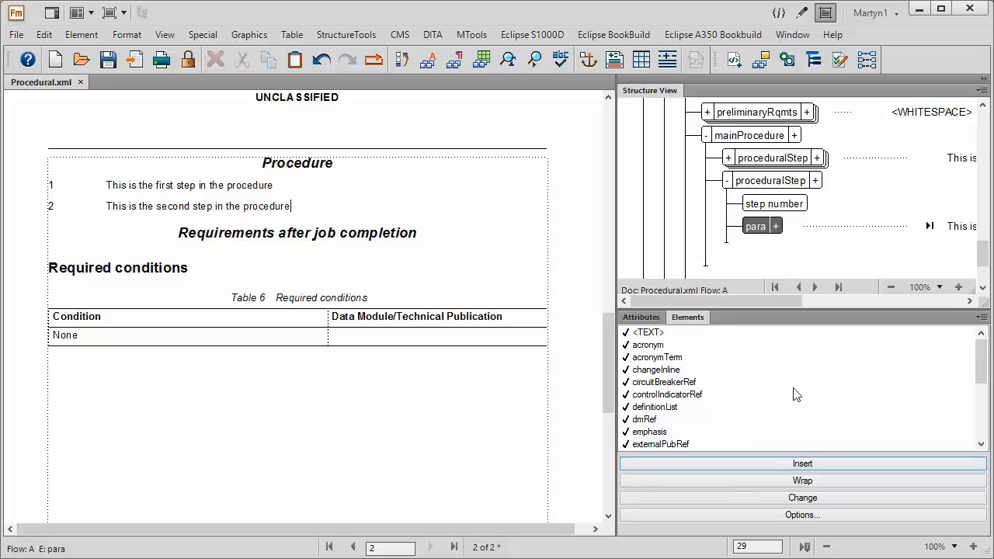
- Collapse the second proceduralStep and add a third one after it with a para reading "This is the third step"
{"action": "left_click", "coordinate": [730, 183]}
{"action": "left_click", "coordinate": [716, 195]}
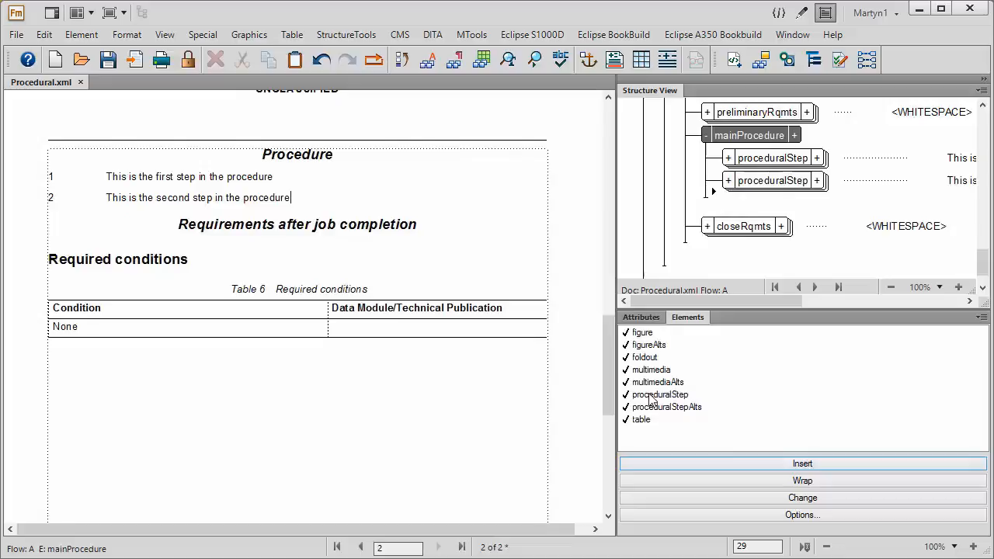
{"action": "double_click", "coordinate": [654, 396]}
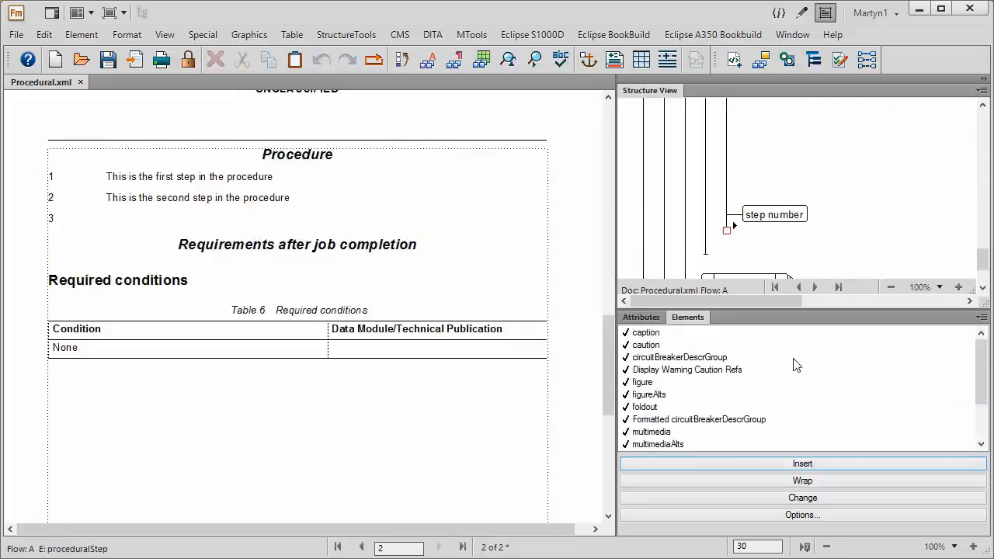
{"action": "left_click", "coordinate": [980, 392]}
{"action": "left_click_drag", "start_coordinate": [980, 392], "coordinate": [983, 435]}
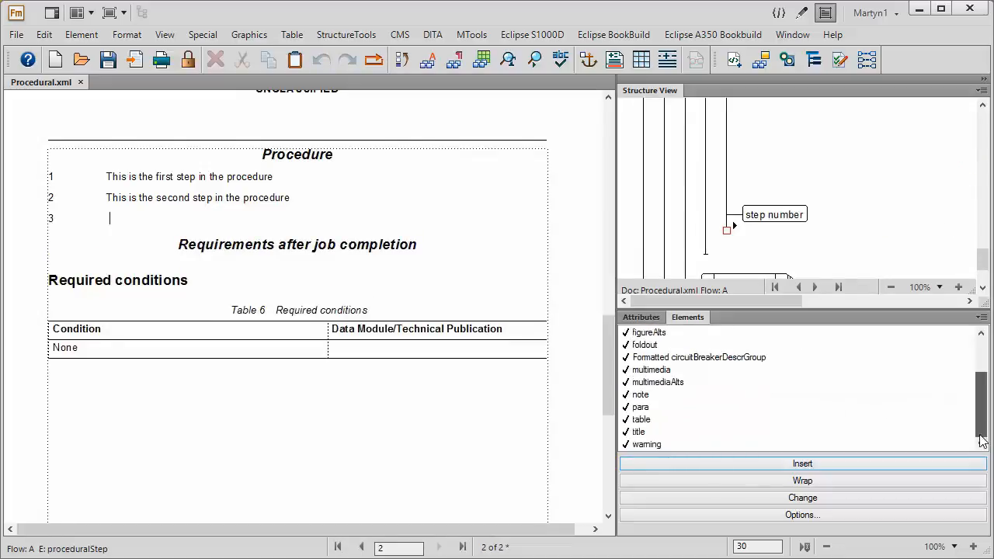
{"action": "double_click", "coordinate": [643, 409]}
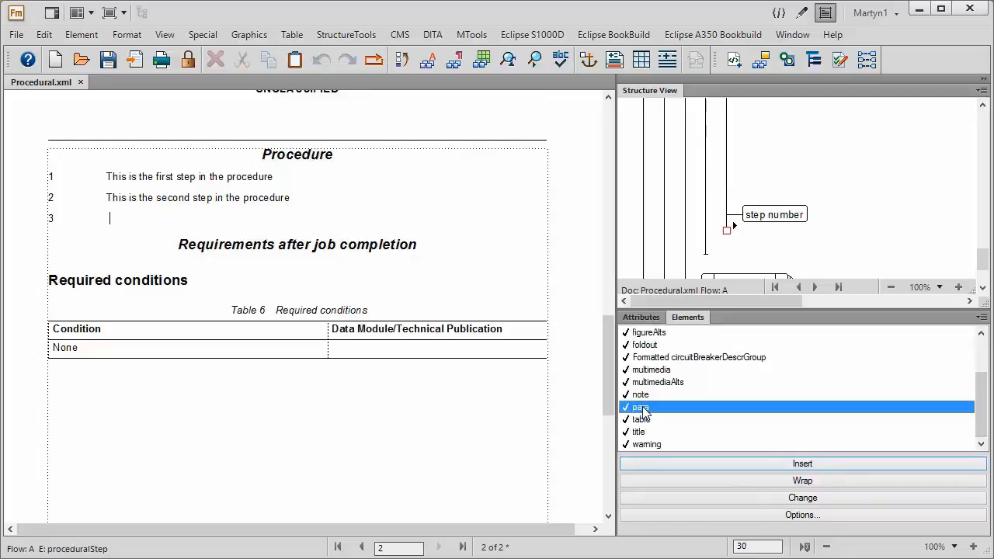
{"action": "type", "text": "This is the third step"}
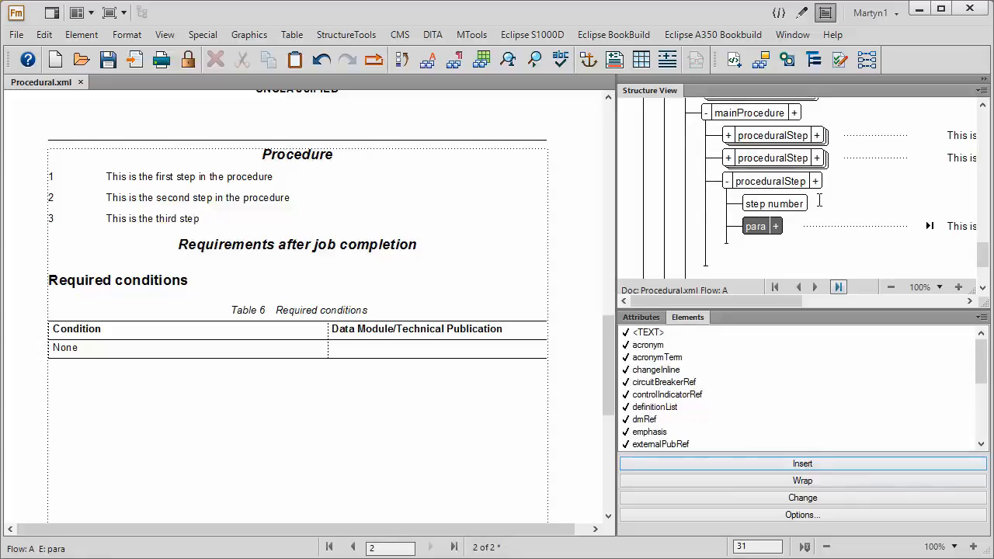
- Expand the second proceduralStep and insert a nested proceduralStep after its para
{"action": "left_click", "coordinate": [727, 160]}
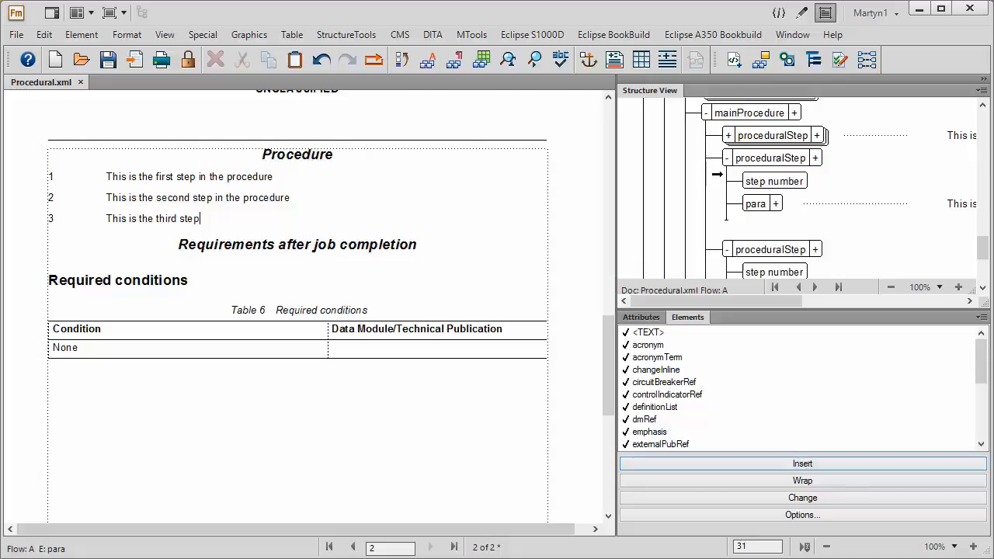
{"action": "left_click", "coordinate": [746, 160]}
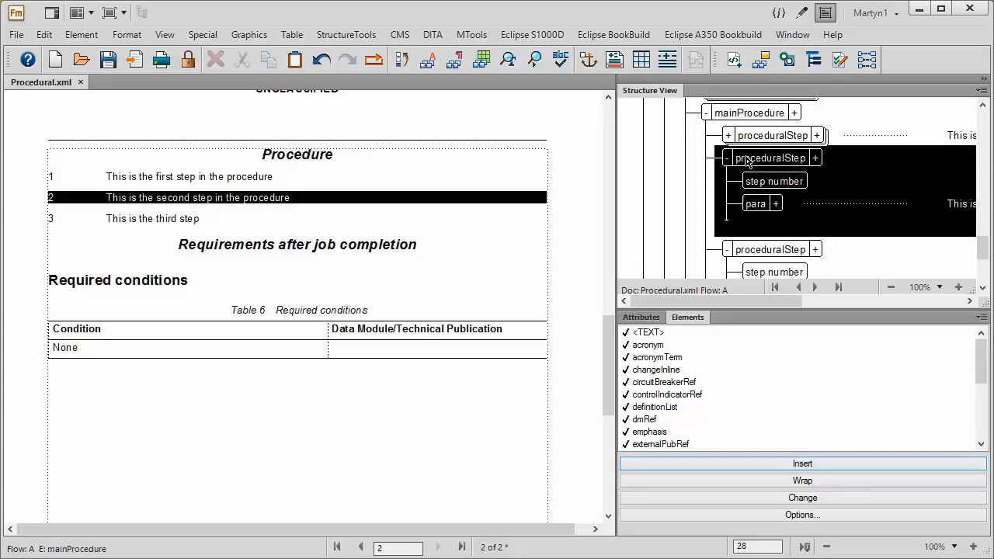
{"action": "left_click", "coordinate": [754, 207]}
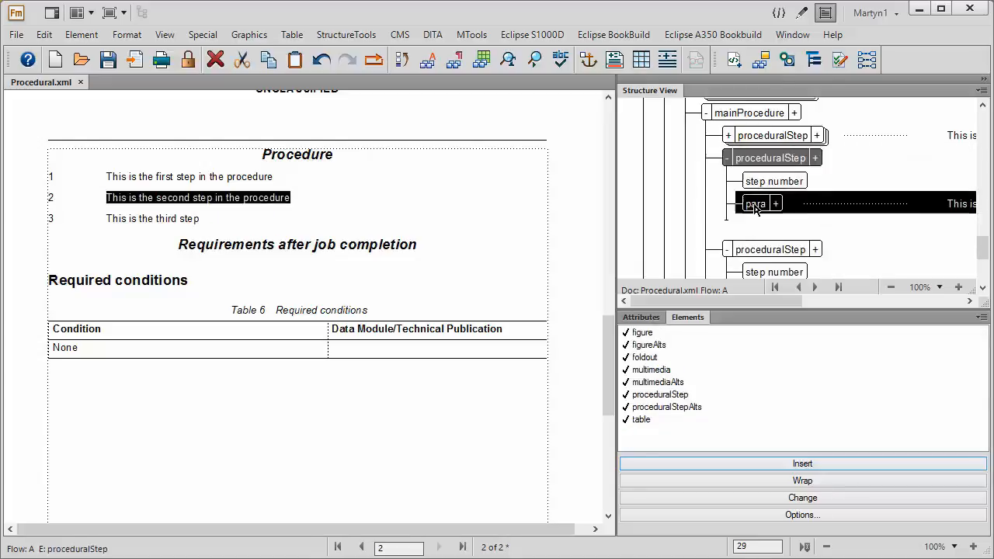
{"action": "left_click", "coordinate": [730, 212]}
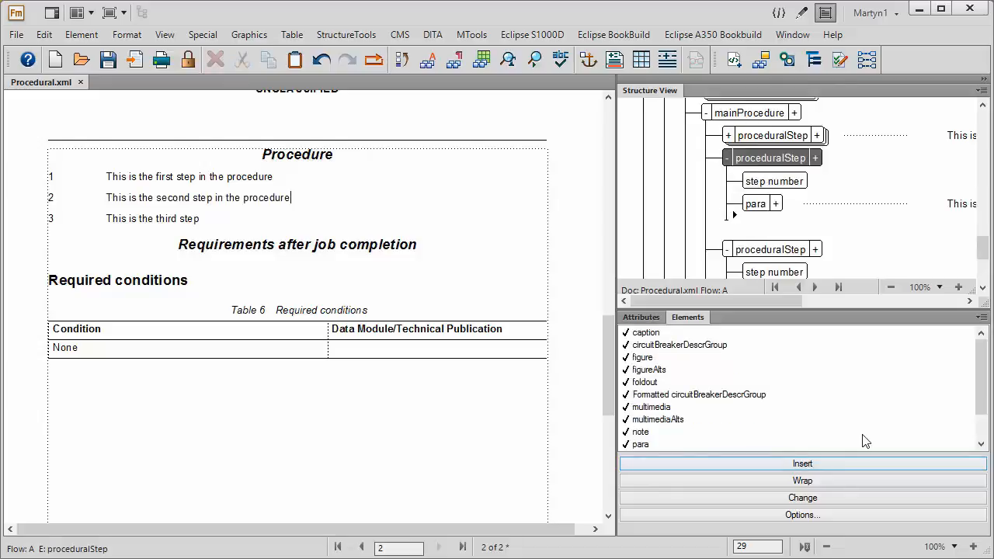
{"action": "left_click_drag", "start_coordinate": [976, 413], "coordinate": [978, 435]}
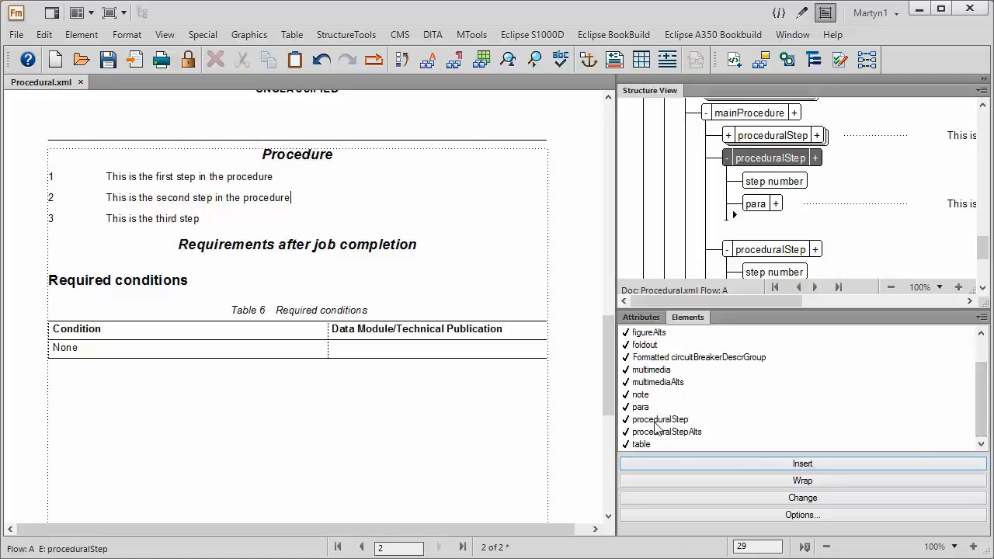
{"action": "double_click", "coordinate": [656, 422]}
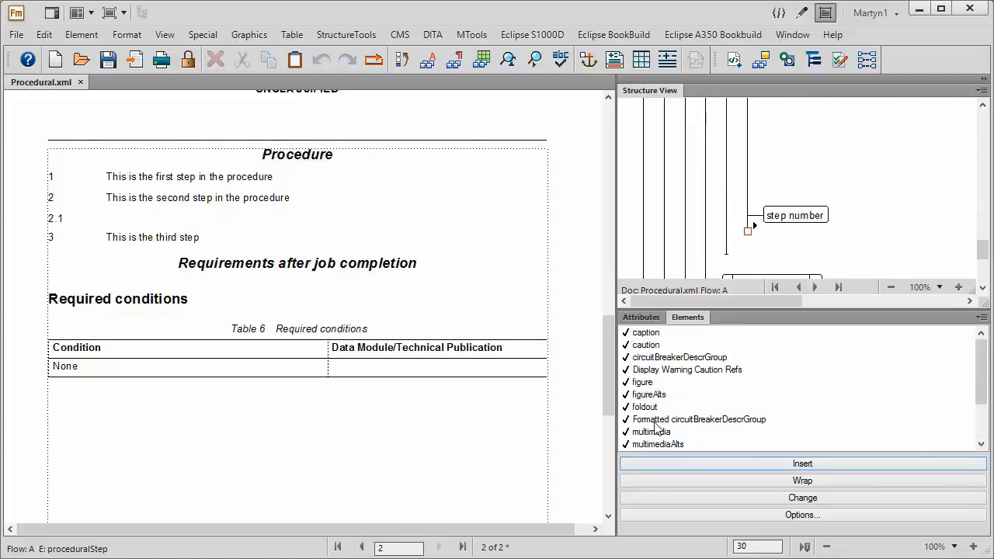
- Add a para to the nested proceduralStep reading "This is in a second level proc step"
{"action": "left_click_drag", "start_coordinate": [983, 380], "coordinate": [983, 414]}
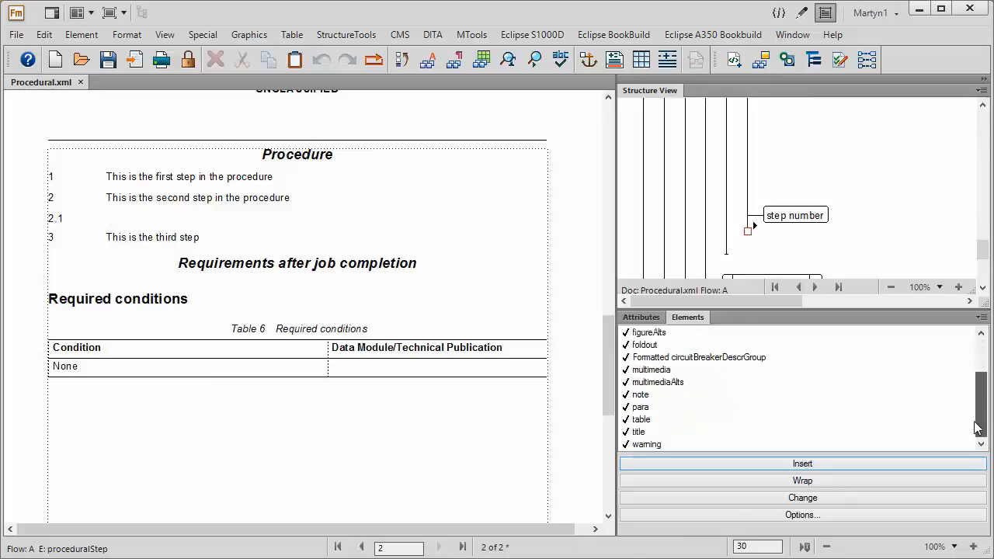
{"action": "double_click", "coordinate": [650, 410]}
{"action": "type", "text": "This i9"}
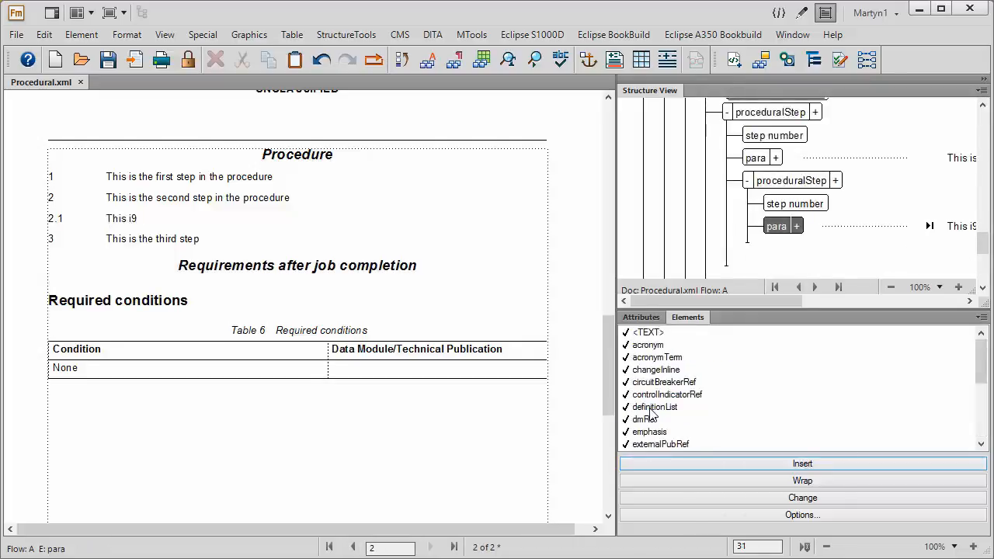
{"action": "key", "text": "BackSpace"}
{"action": "type", "text": "s in a second level pro"}
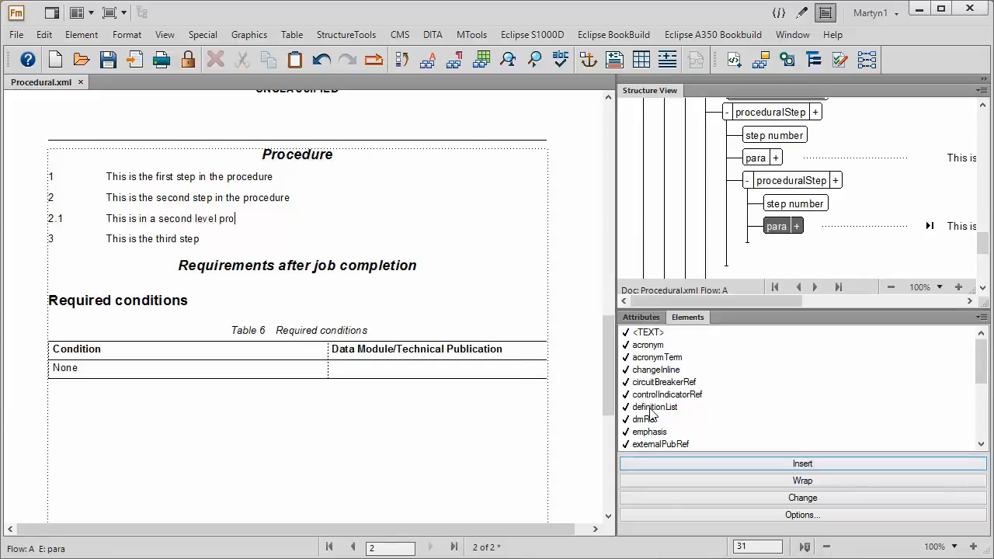
{"action": "type", "text": "c step"}
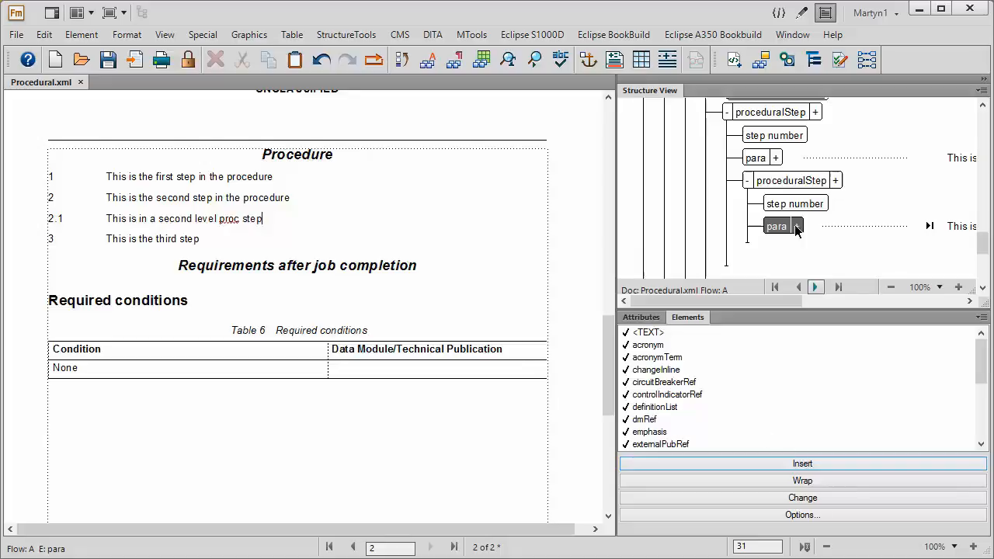
- Nest a third-level proceduralStep after the para of step 2.1, with a para reading "This is in a third level proc step"
{"action": "left_click", "coordinate": [745, 231]}
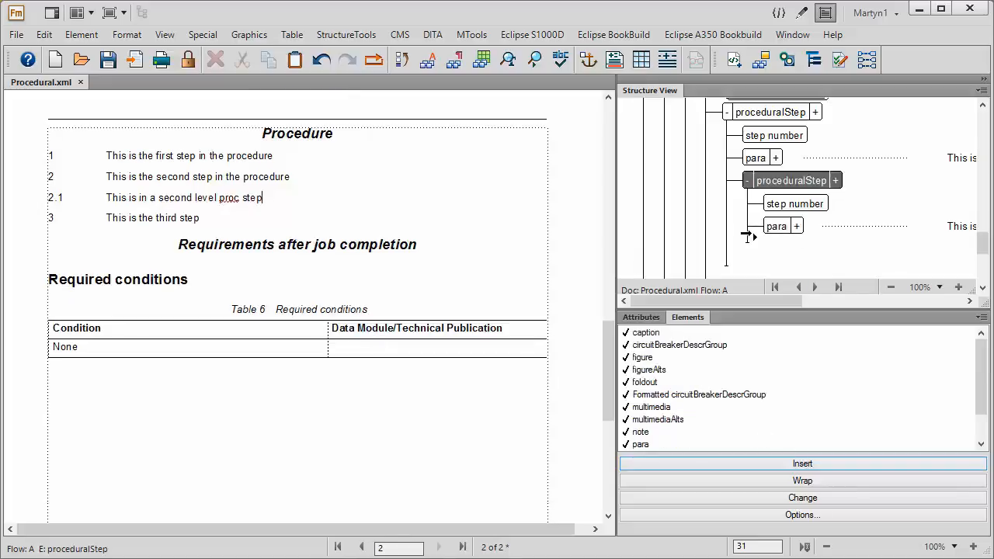
{"action": "scroll", "coordinate": [983, 403], "scroll_direction": "down", "scroll_amount": 1}
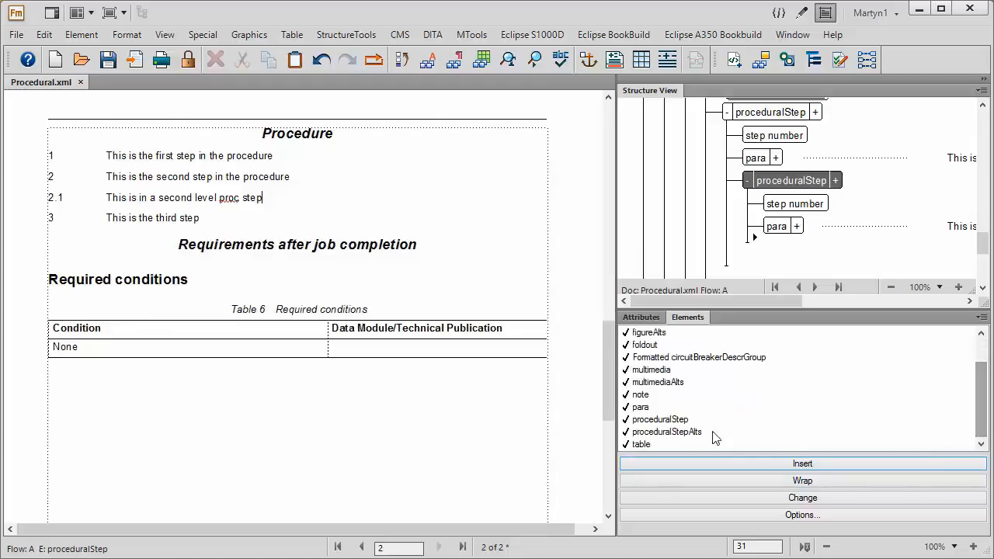
{"action": "double_click", "coordinate": [666, 421]}
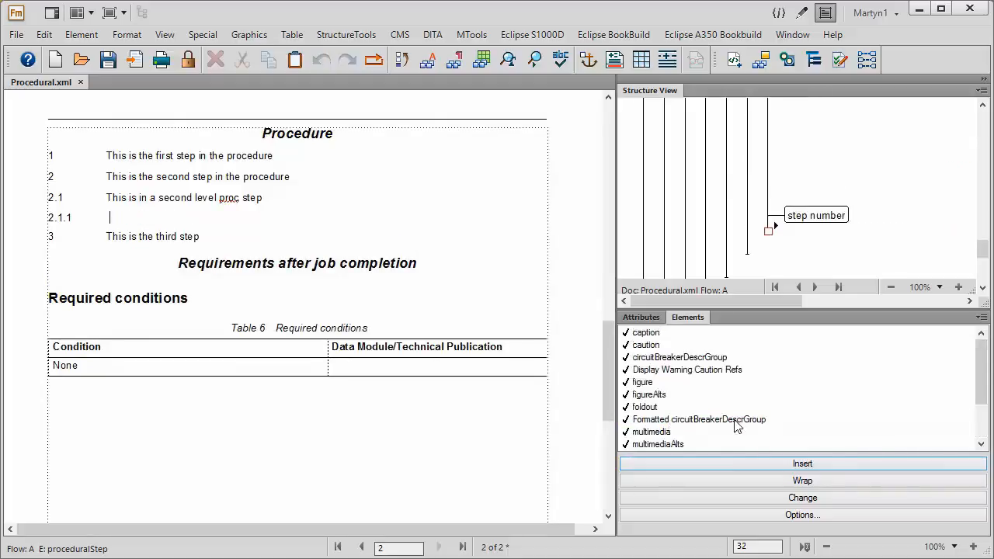
{"action": "scroll", "coordinate": [977, 388], "scroll_direction": "down", "scroll_amount": 1}
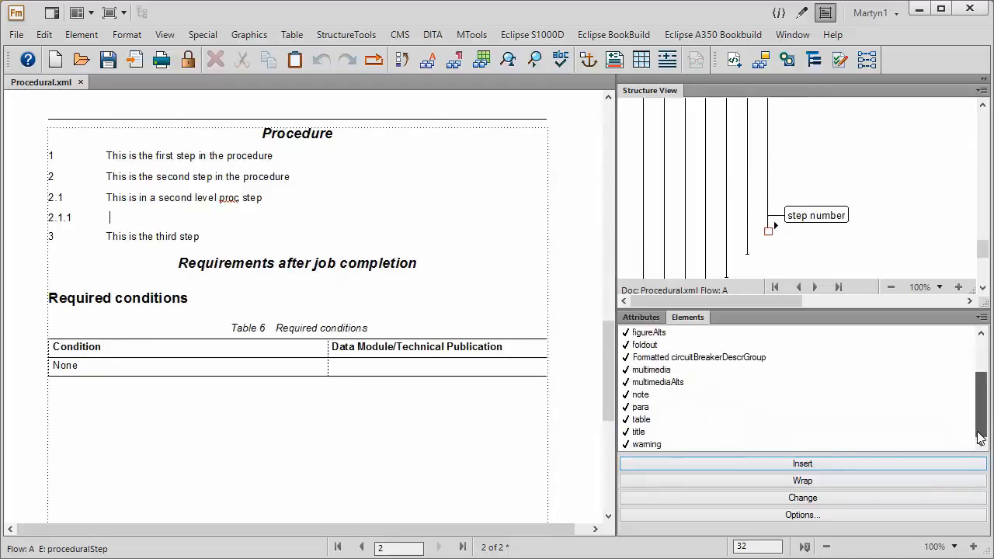
{"action": "double_click", "coordinate": [641, 407]}
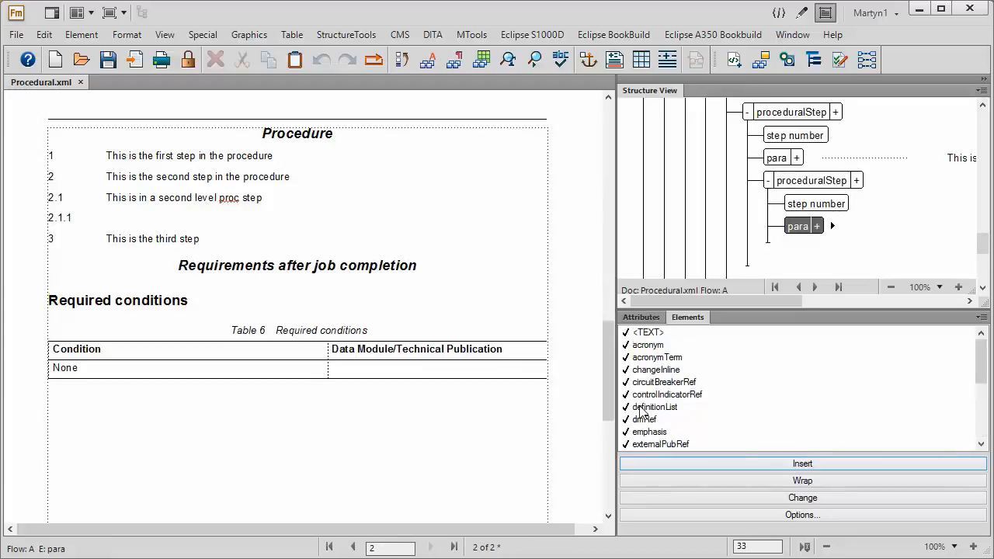
{"action": "type", "text": "This is in a third le"}
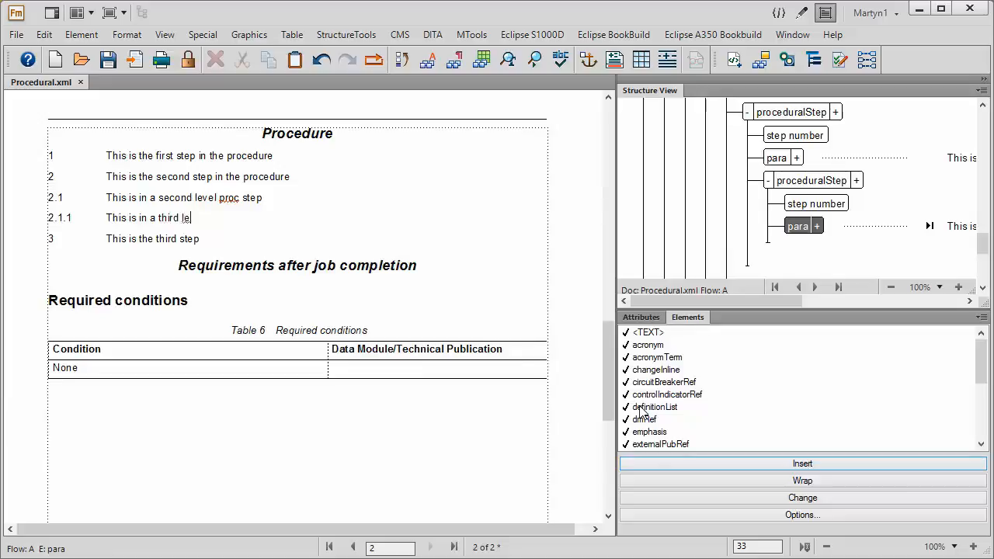
{"action": "type", "text": "vel proc step"}
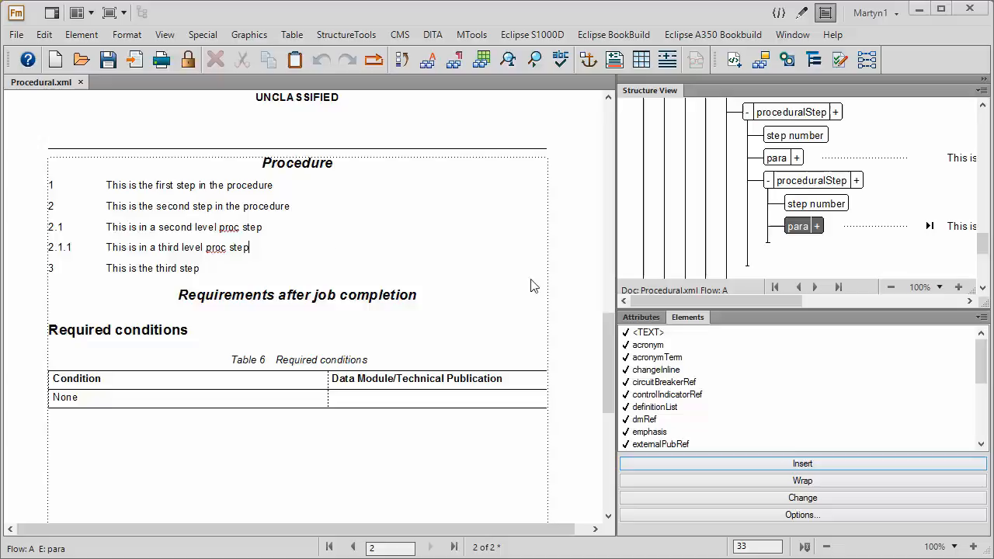
- Insert a figure after the para of step 2.1, using the graphic titled "Bicycle" from the CSDB
{"action": "left_click", "coordinate": [749, 167]}
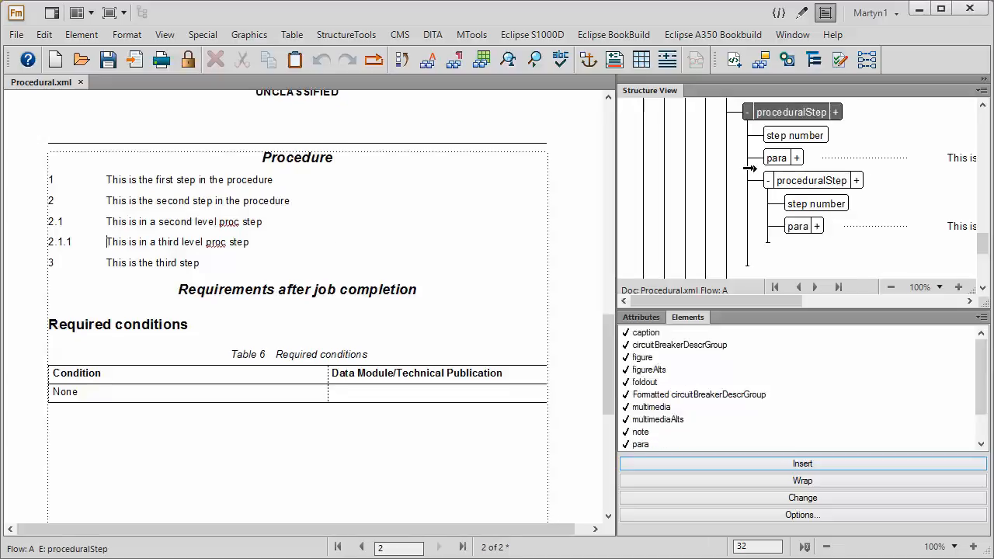
{"action": "double_click", "coordinate": [642, 357]}
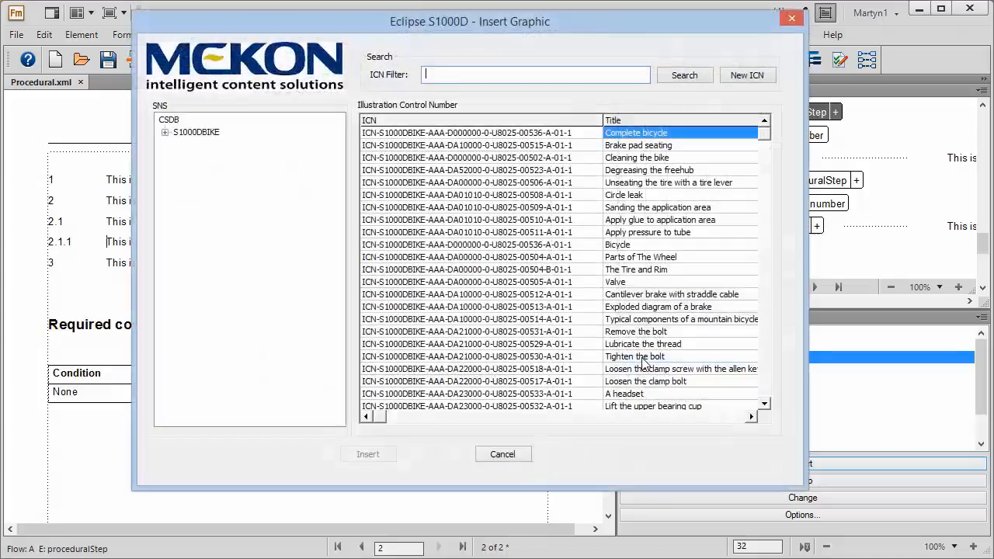
{"action": "right_click", "coordinate": [506, 247]}
{"action": "left_click", "coordinate": [368, 454]}
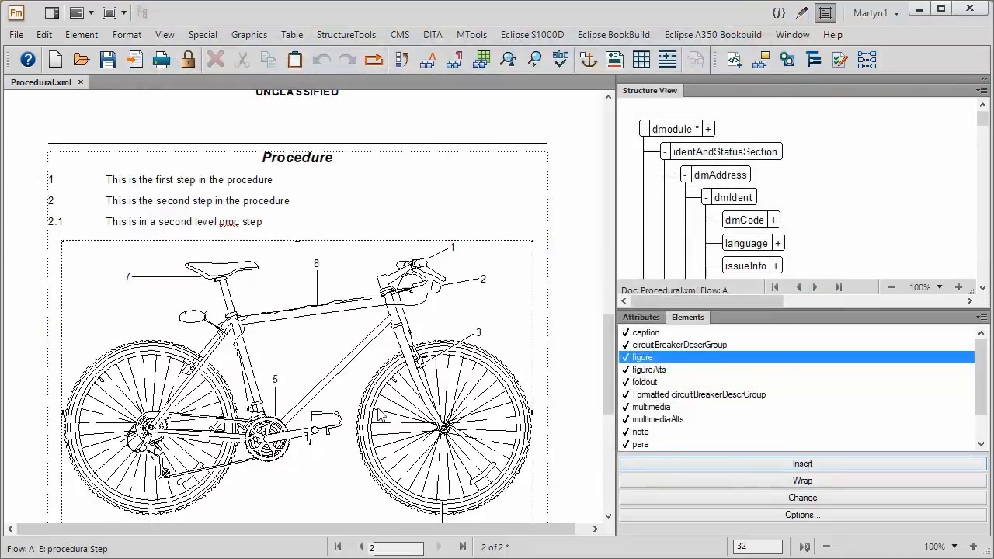
- Import all available hotspots of the bicycle graphic, 0 to 8, into the data module
{"action": "left_click", "coordinate": [233, 306]}
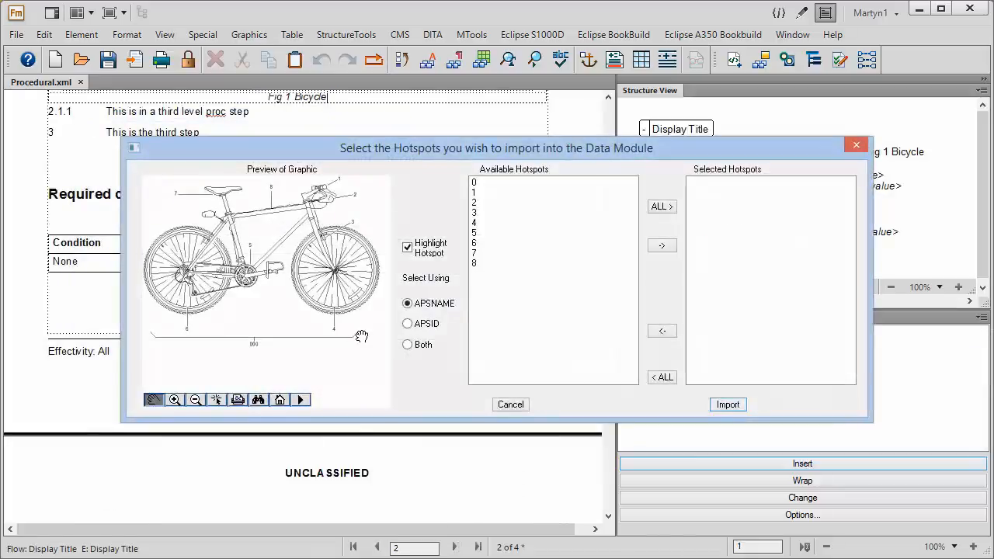
{"action": "left_click", "coordinate": [662, 207]}
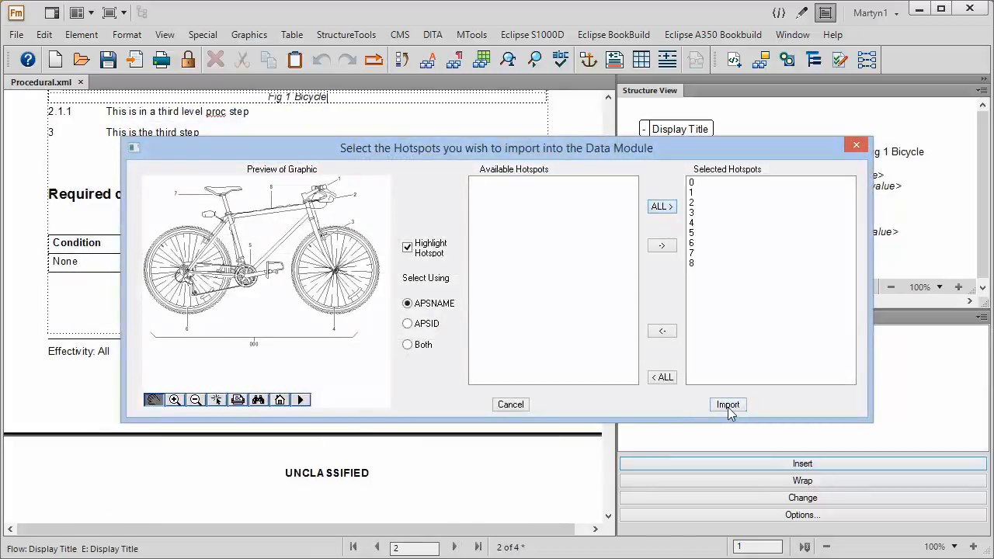
{"action": "left_click", "coordinate": [727, 405]}
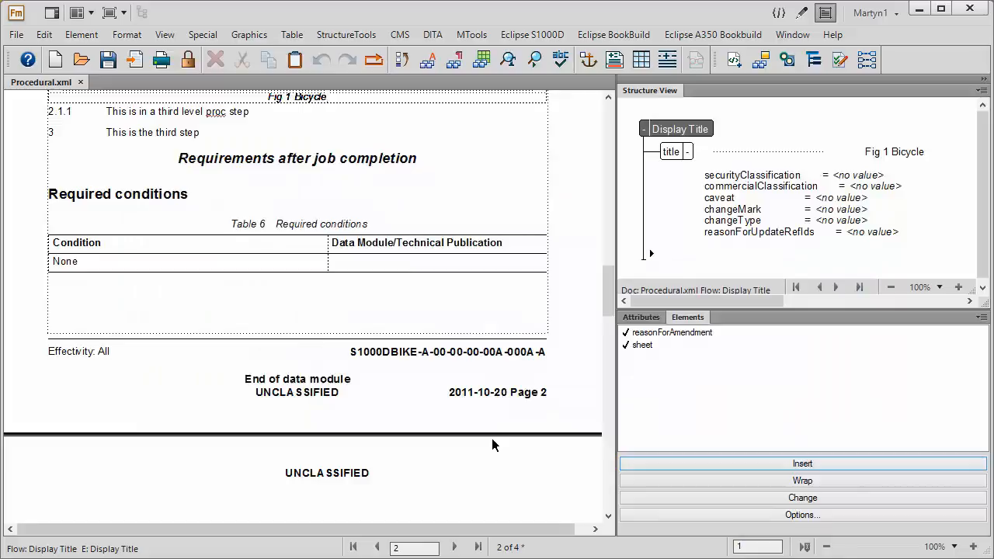
- Examine the inserted figure's structure below step 2.1, collapsing the attributes of its figure, title, graphic and first hotspot elements
{"action": "left_click", "coordinate": [245, 142]}
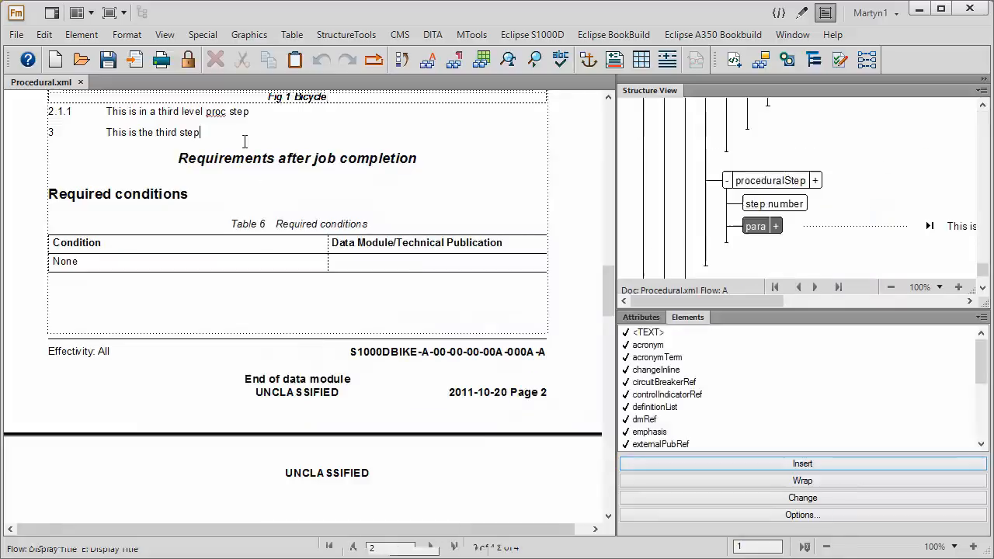
{"action": "scroll", "coordinate": [245, 141], "scroll_direction": "up", "scroll_amount": 10}
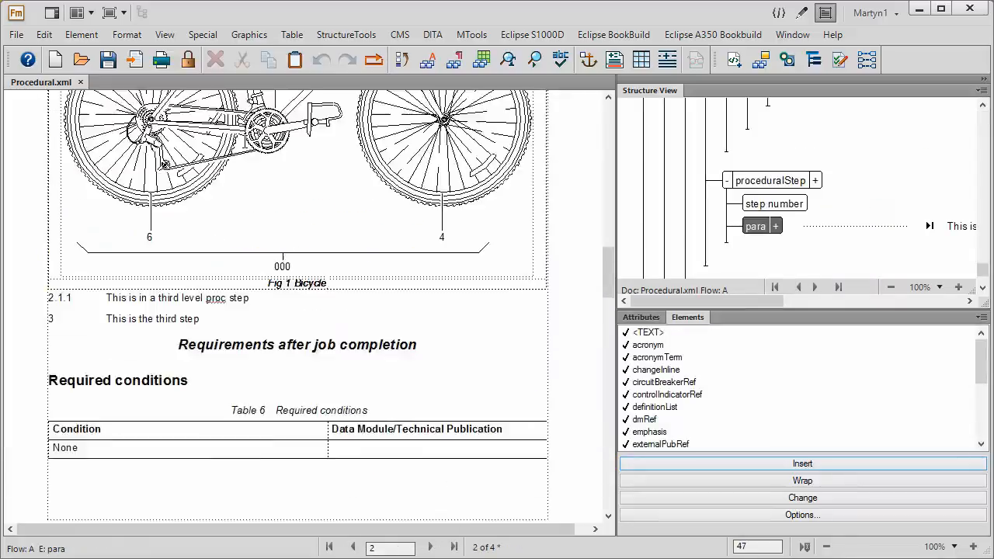
{"action": "left_click", "coordinate": [254, 235]}
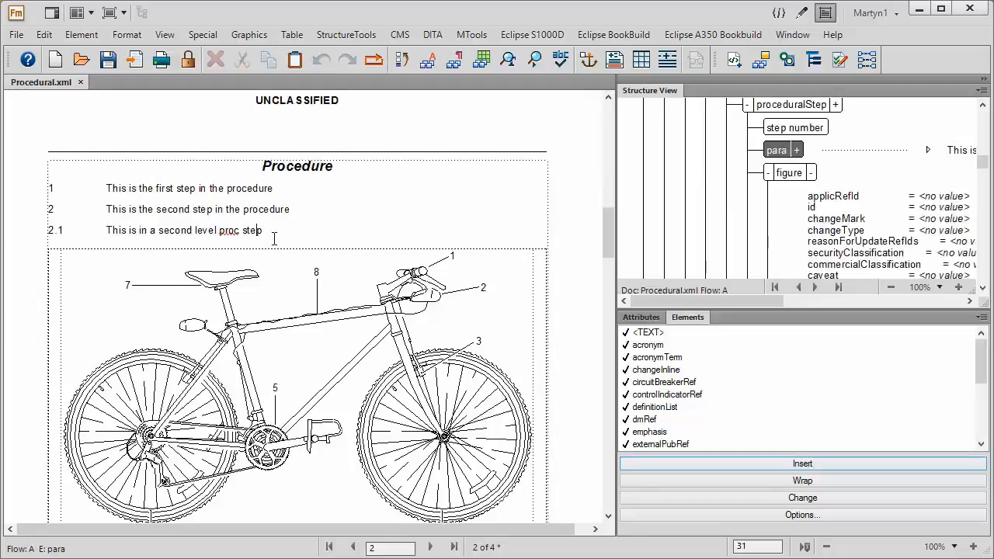
{"action": "left_click", "coordinate": [812, 174]}
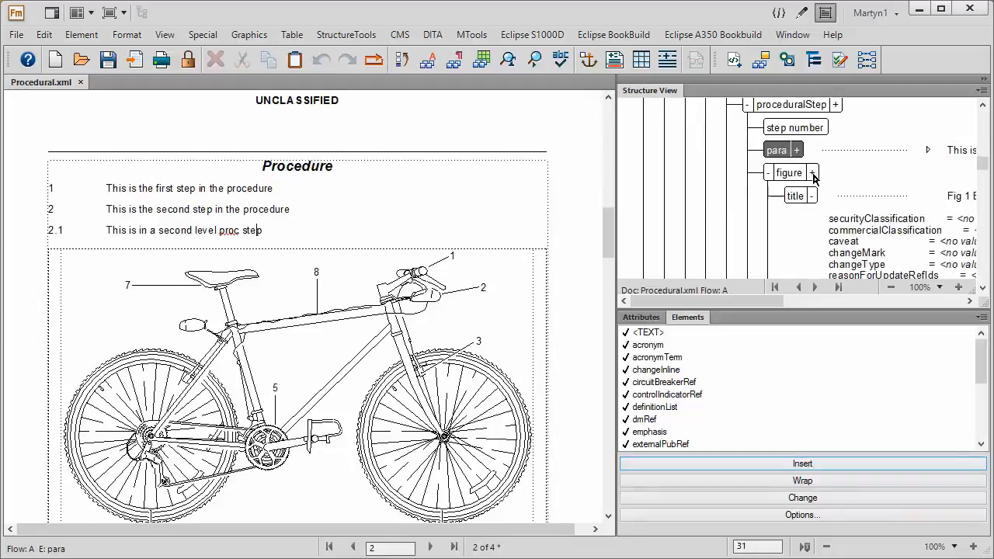
{"action": "left_click", "coordinate": [811, 196]}
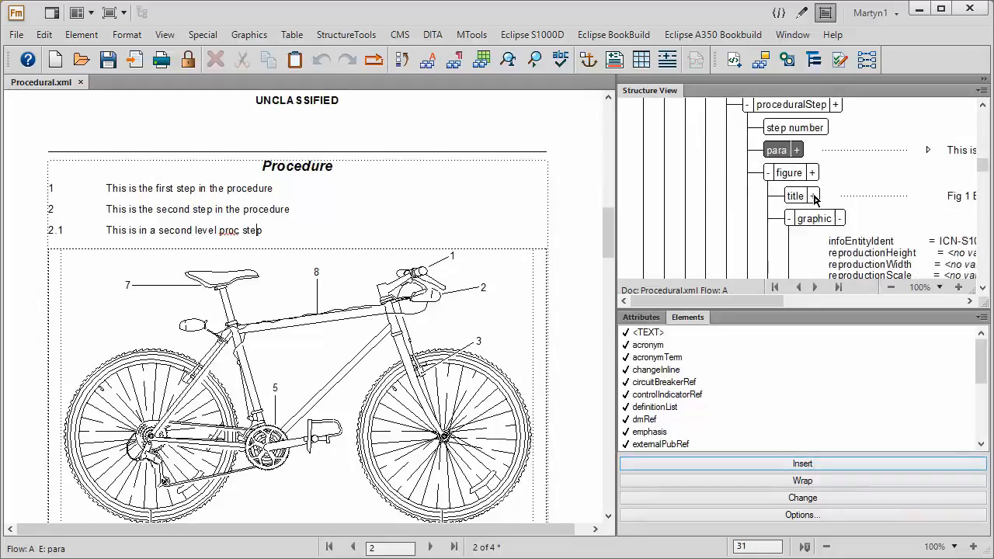
{"action": "left_click", "coordinate": [839, 221]}
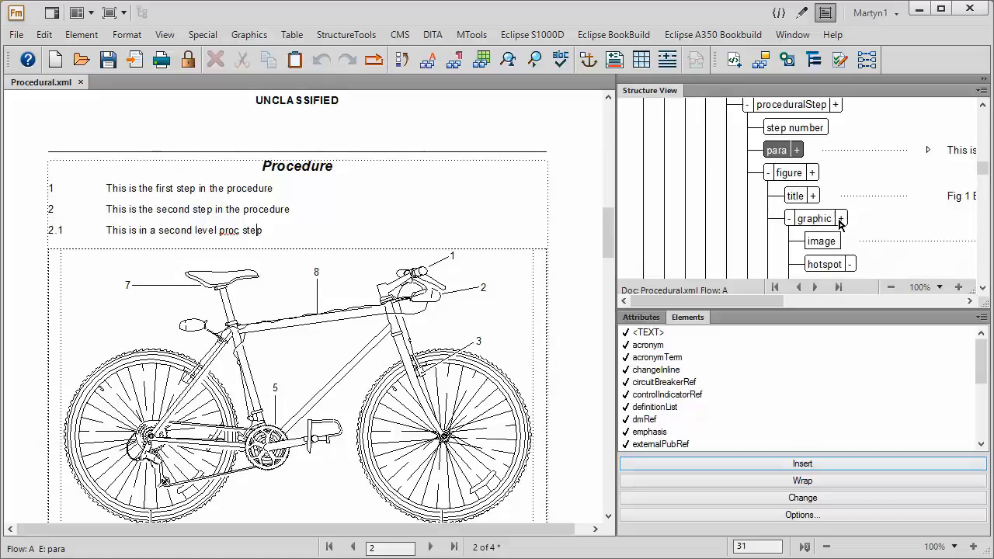
{"action": "scroll", "coordinate": [839, 224], "scroll_direction": "down", "scroll_amount": 2}
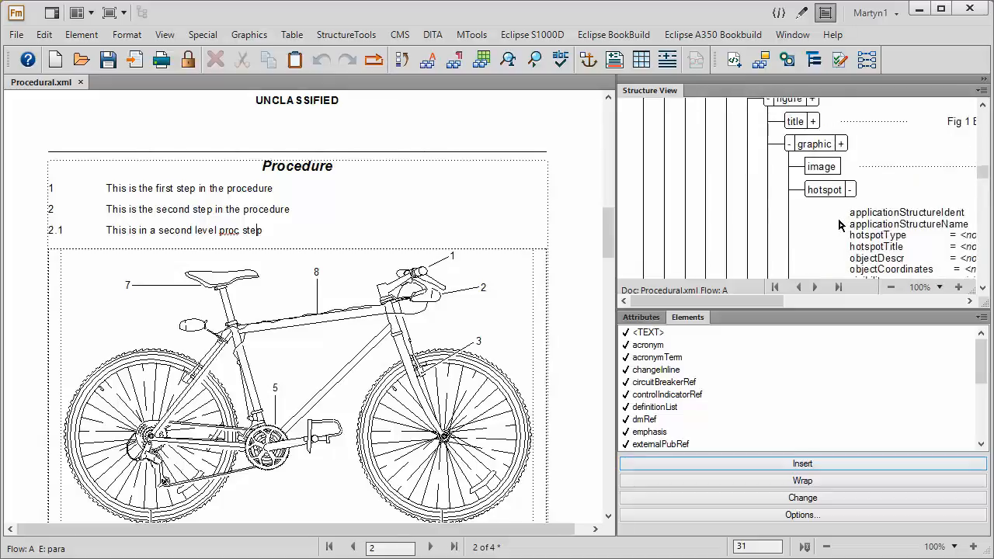
{"action": "left_click", "coordinate": [852, 190]}
{"action": "scroll", "coordinate": [852, 191], "scroll_direction": "down", "scroll_amount": 5}
{"action": "scroll", "coordinate": [852, 192], "scroll_direction": "up", "scroll_amount": 4}
{"action": "scroll", "coordinate": [852, 191], "scroll_direction": "up", "scroll_amount": 4}
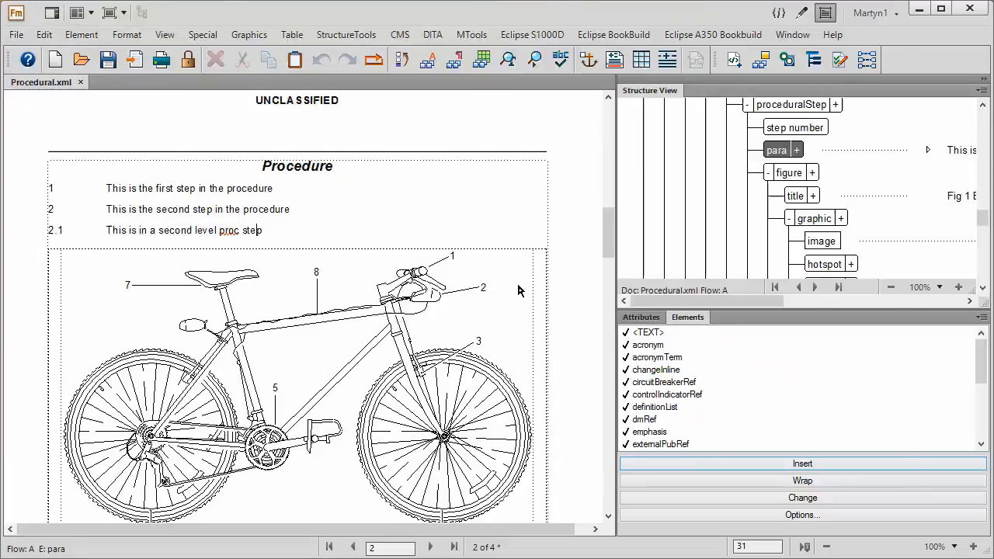
- Insert a table element after the third top-level proceduralStep and give it the title "Table Tiotle"
{"action": "left_click_drag", "start_coordinate": [607, 250], "coordinate": [608, 284]}
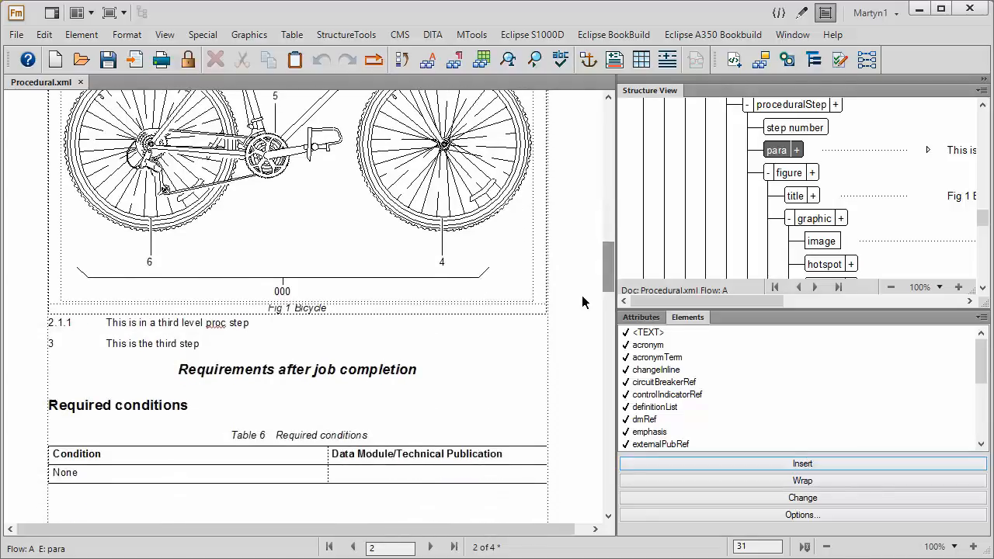
{"action": "left_click", "coordinate": [208, 345]}
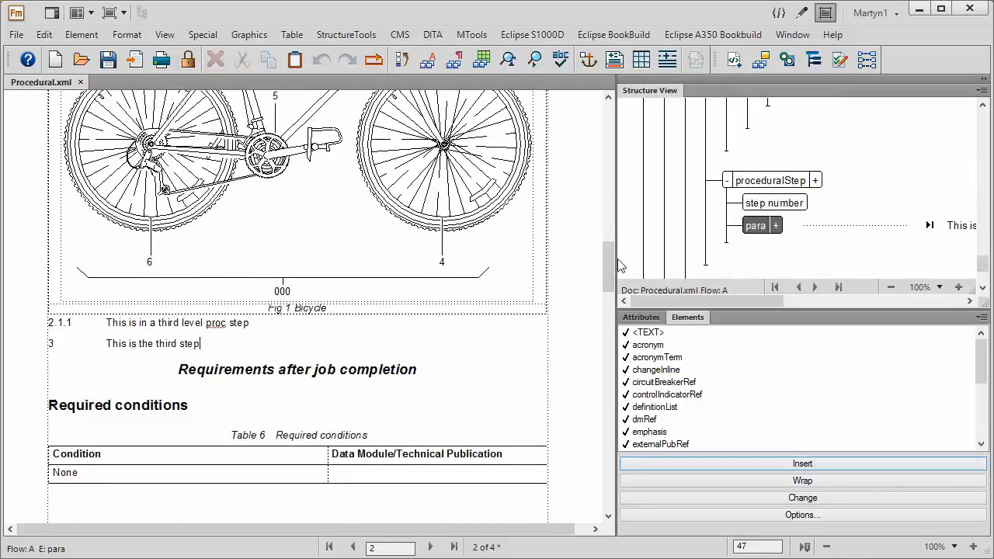
{"action": "left_click", "coordinate": [709, 258]}
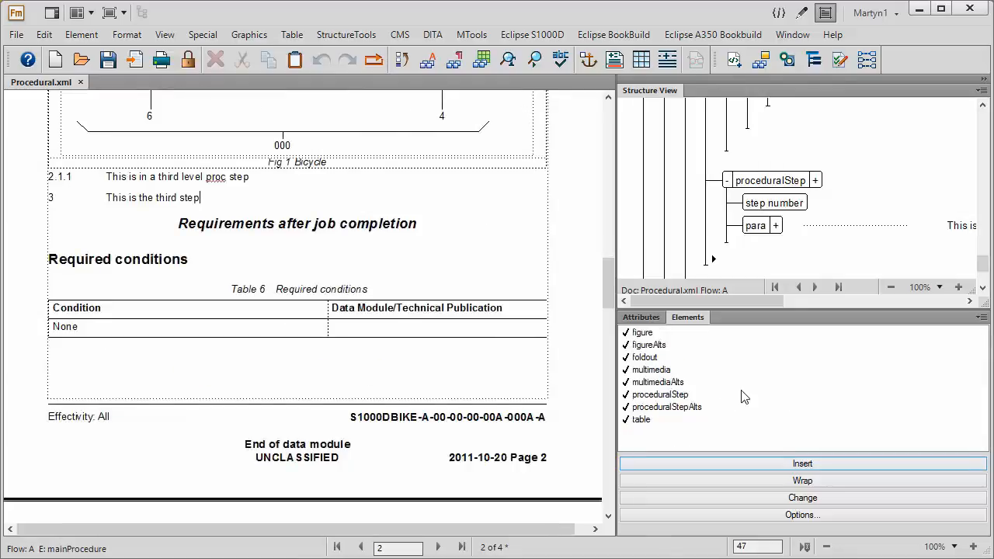
{"action": "double_click", "coordinate": [642, 419]}
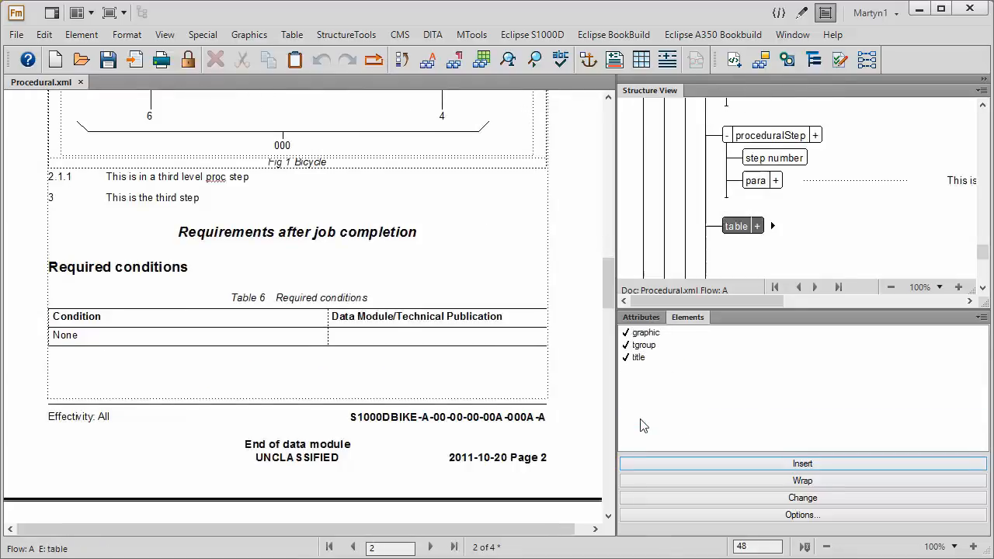
{"action": "double_click", "coordinate": [638, 359]}
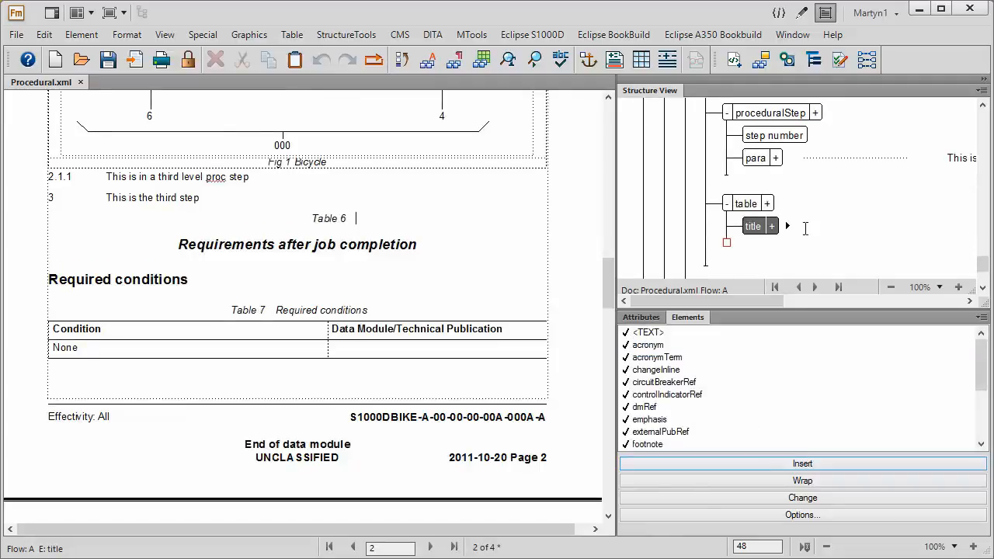
{"action": "type", "text": "Table"}
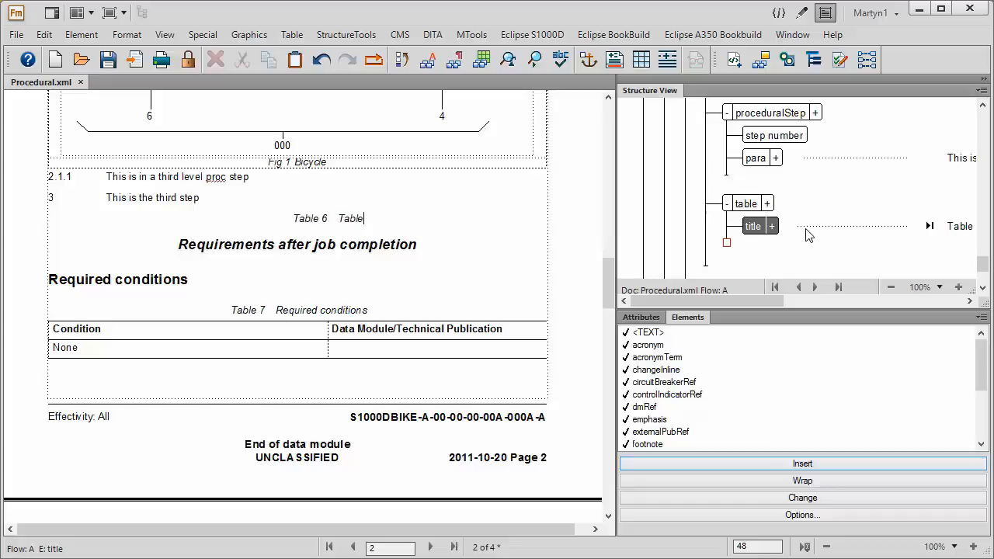
{"action": "type", "text": " Tiotle"}
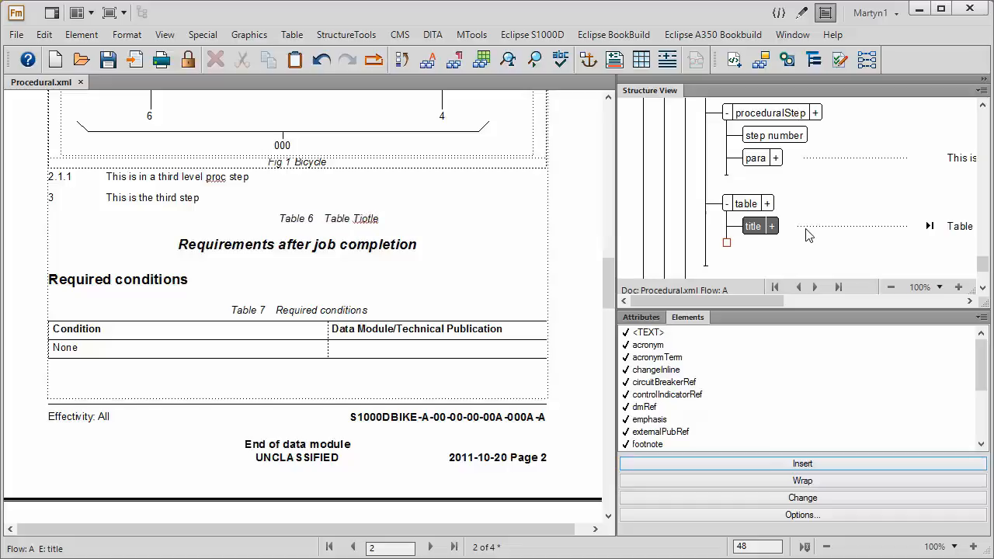
- Add a tgroup after the table title with 3 columns, 1 heading row, 3 body rows, 0 footing rows and the CALS format
{"action": "left_click", "coordinate": [728, 233]}
{"action": "left_click", "coordinate": [727, 235]}
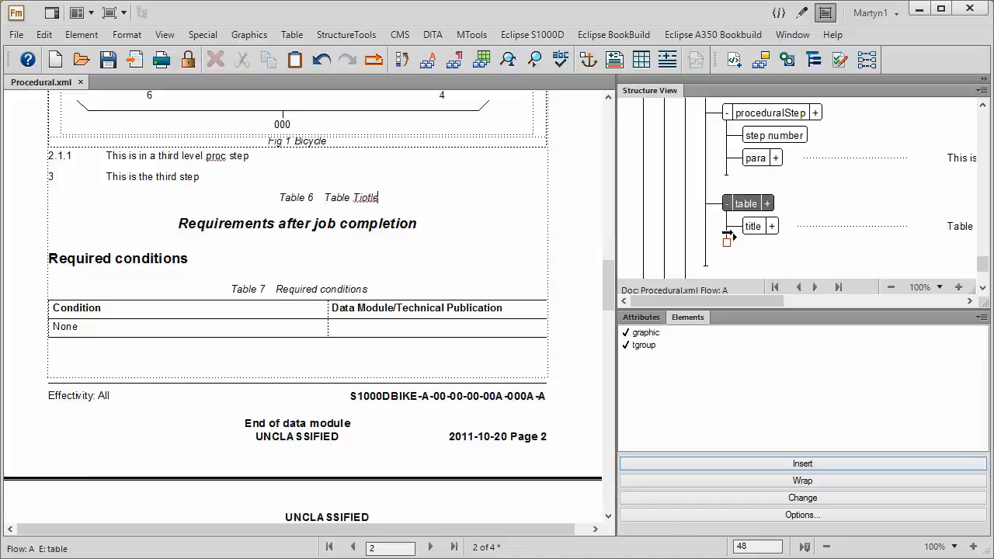
{"action": "double_click", "coordinate": [639, 347]}
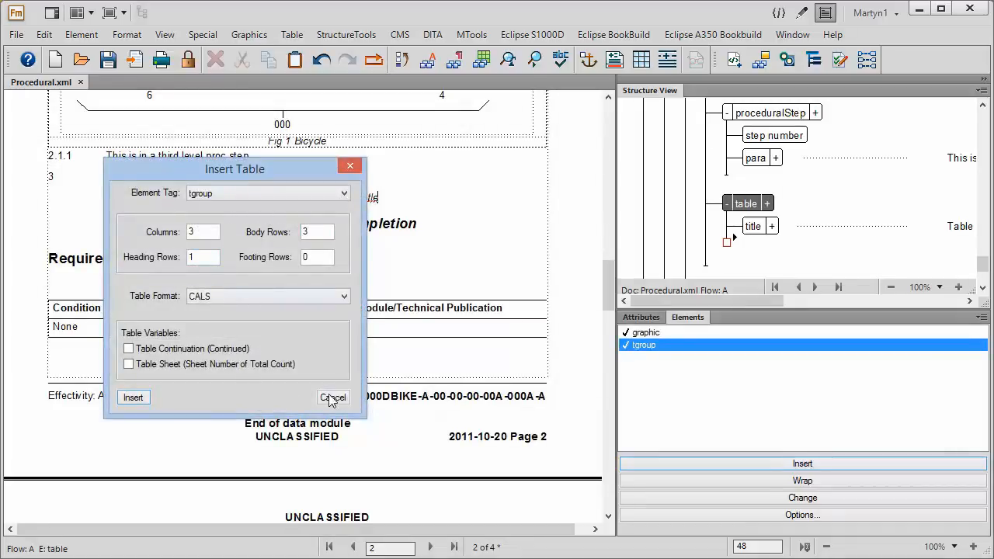
{"action": "left_click", "coordinate": [134, 399]}
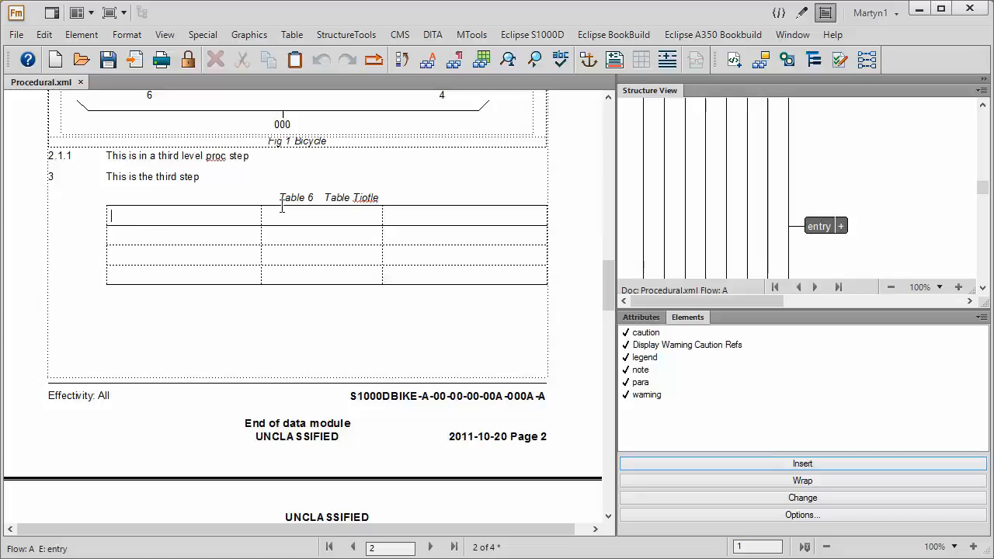
- Locate the new table's tbody in the structure and collapse its row elements
{"action": "left_click", "coordinate": [425, 215]}
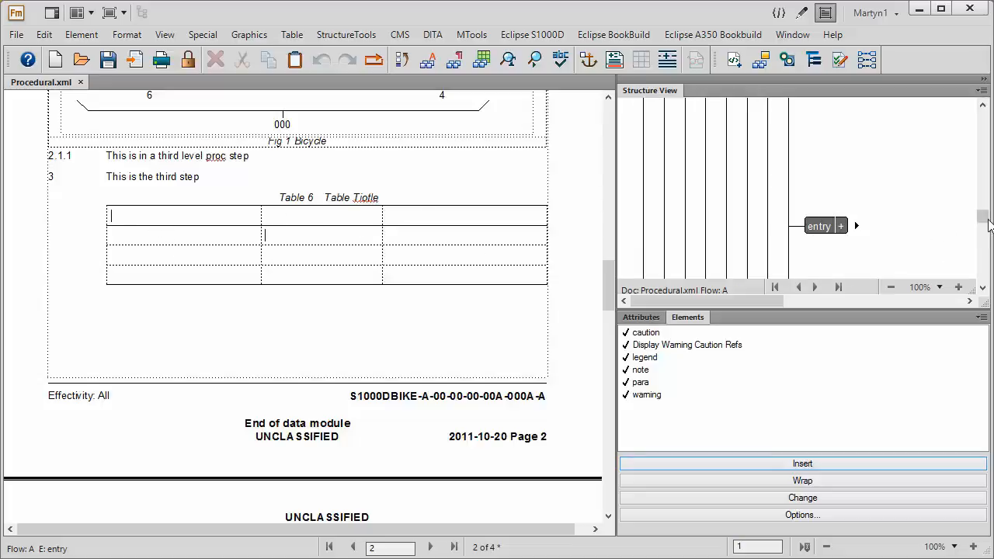
{"action": "scroll", "coordinate": [983, 215], "scroll_direction": "up", "scroll_amount": 1}
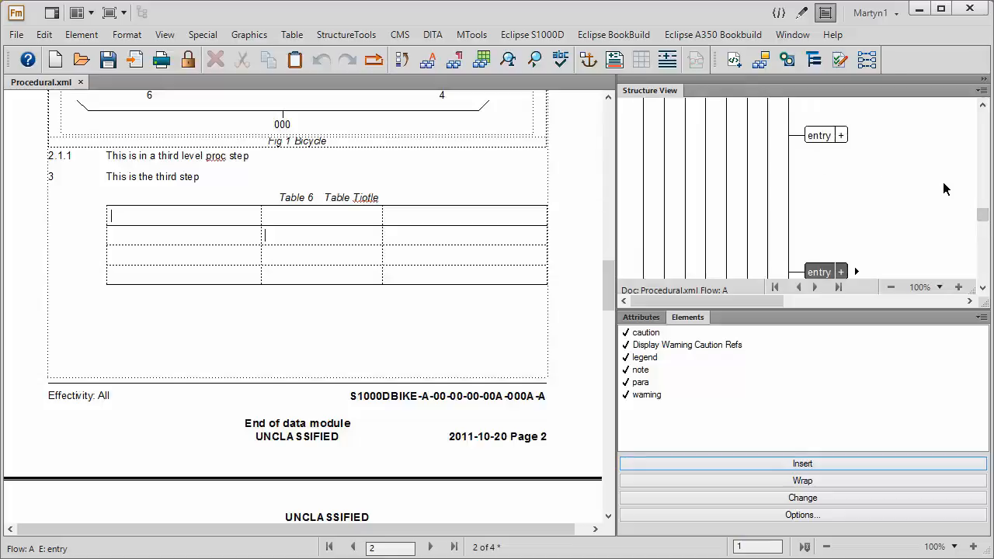
{"action": "left_click_drag", "start_coordinate": [983, 215], "coordinate": [983, 201]}
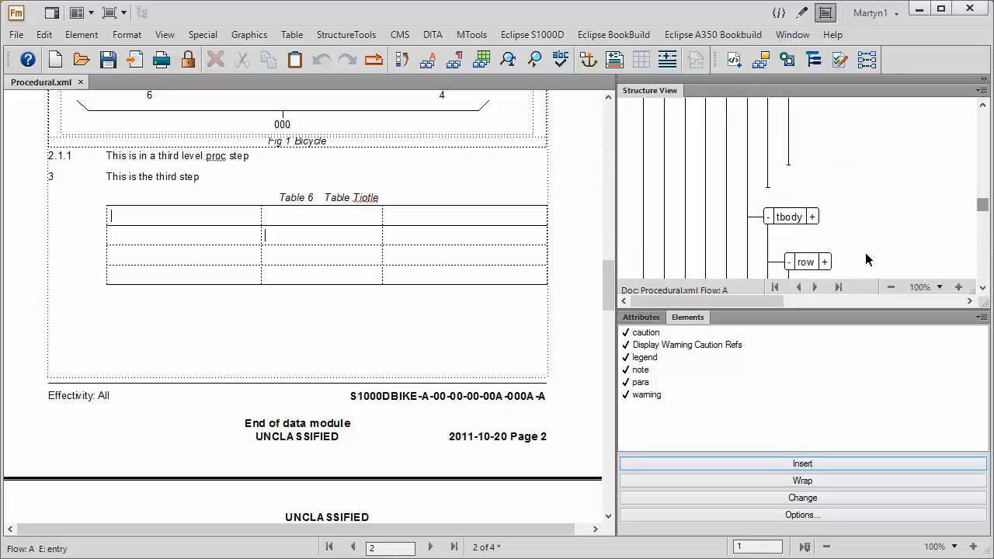
{"action": "left_click", "coordinate": [789, 262]}
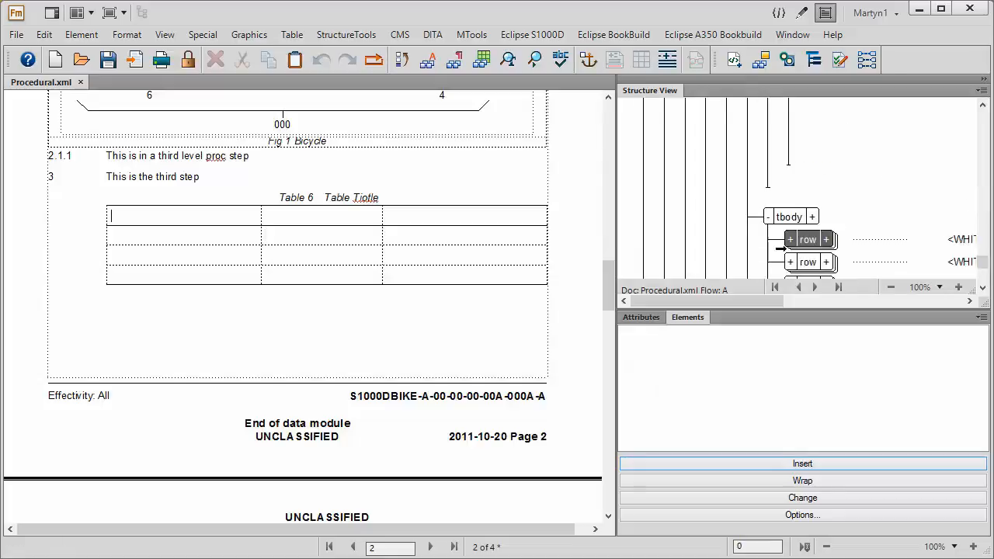
- Expand the first row of the new table's tbody to examine its entry elements
{"action": "left_click", "coordinate": [790, 240]}
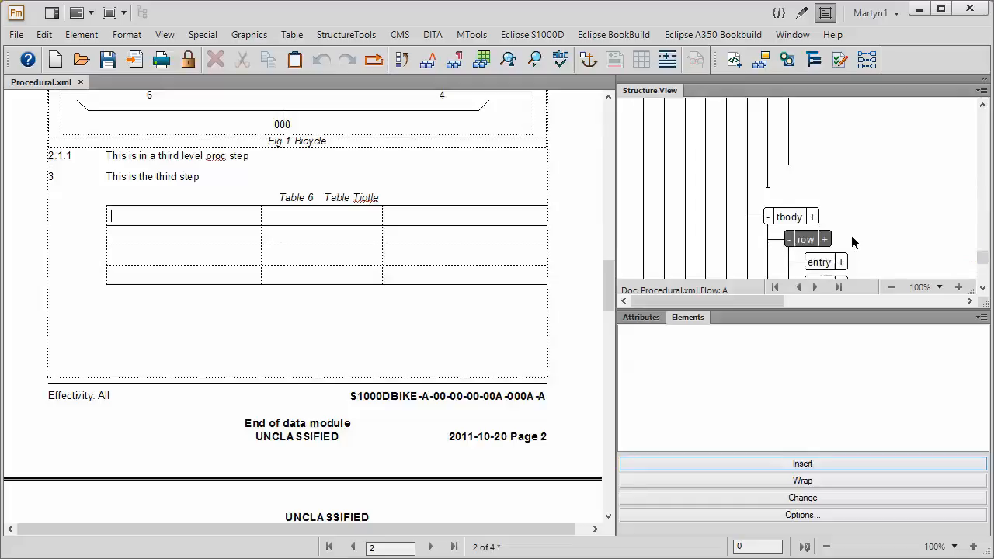
{"action": "left_click", "coordinate": [851, 259]}
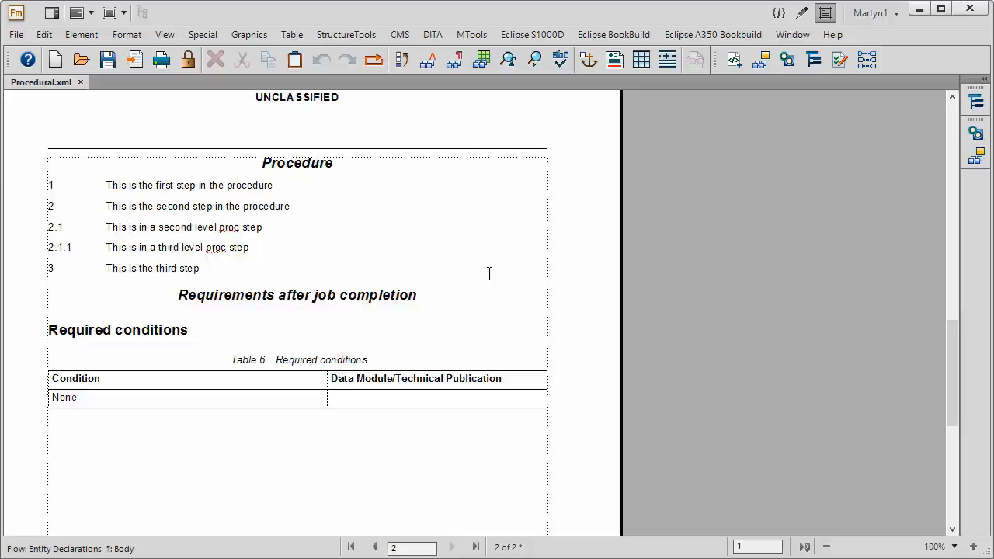
- Place the insertion point before "step" in the second step's paragraph and reset the workspace to its original layout
{"action": "left_click", "coordinate": [192, 207]}
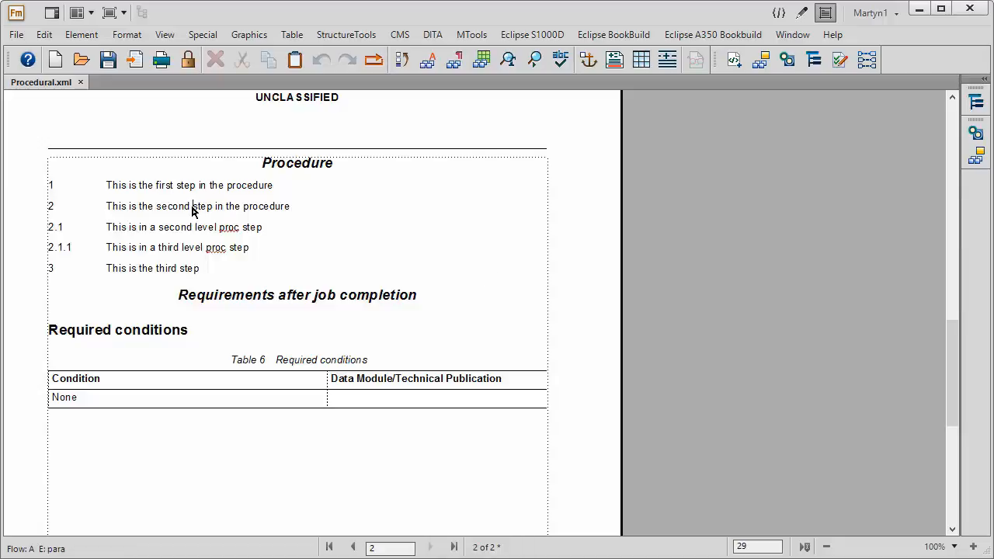
{"action": "left_click", "coordinate": [881, 14]}
{"action": "left_click", "coordinate": [878, 217]}
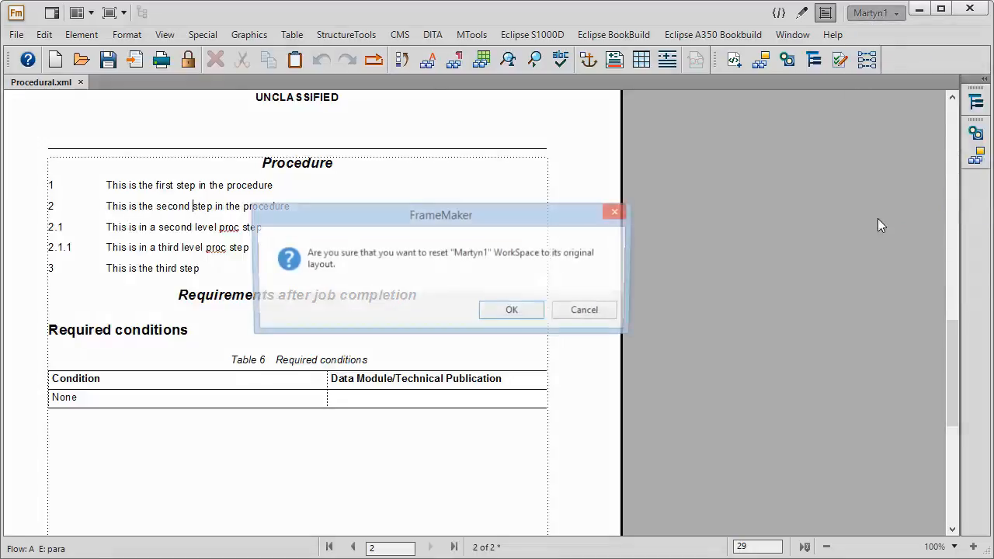
{"action": "left_click", "coordinate": [513, 311]}
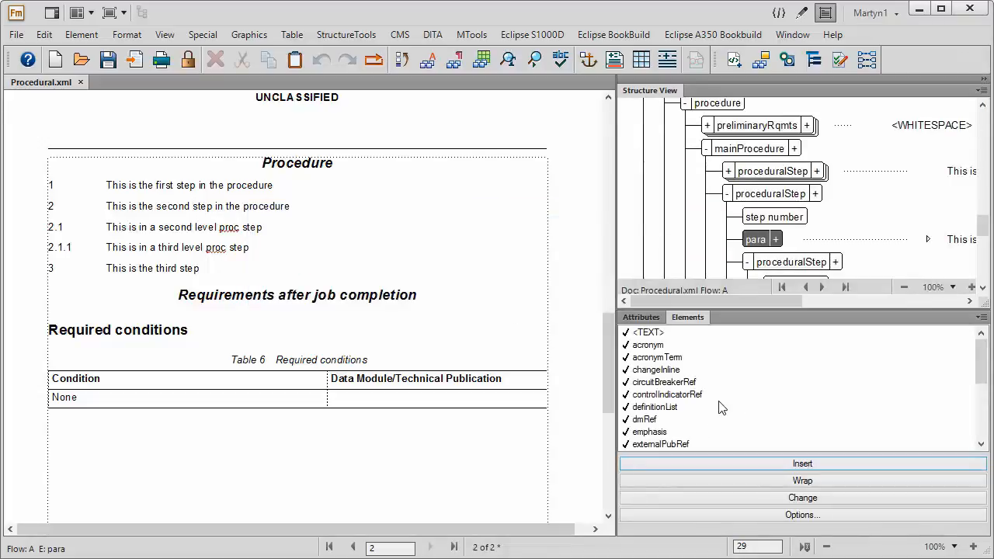
{"action": "left_click", "coordinate": [651, 421]}
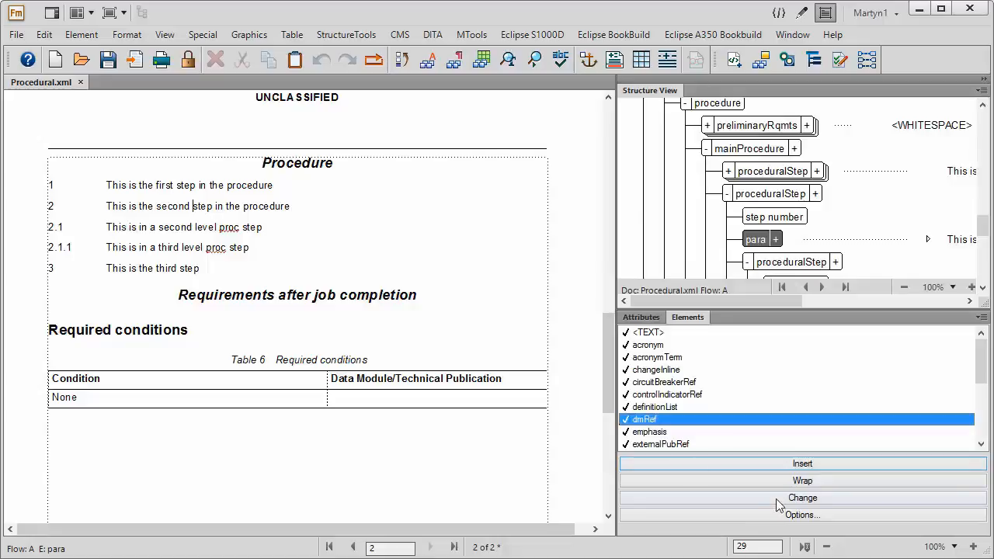
{"action": "left_click", "coordinate": [809, 465]}
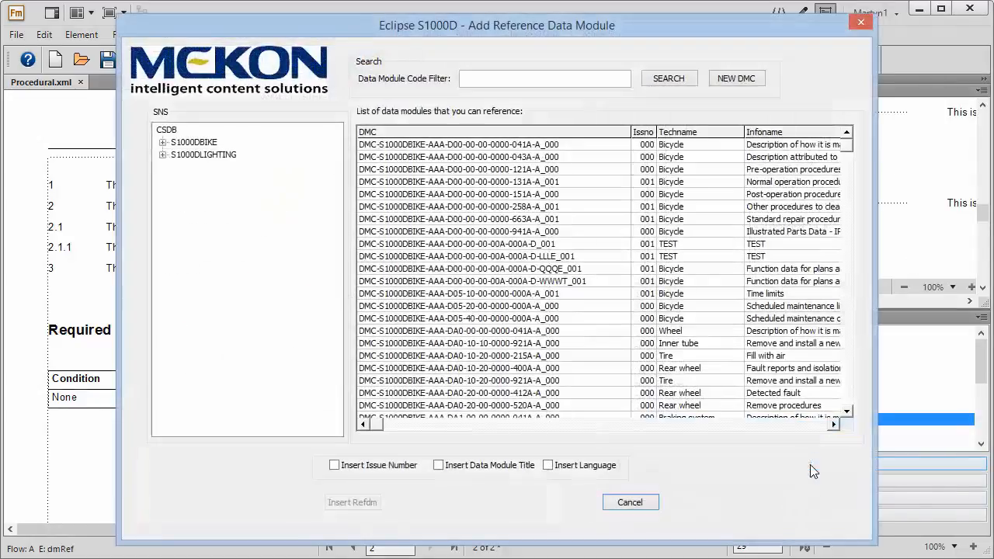
{"action": "left_click", "coordinate": [492, 235]}
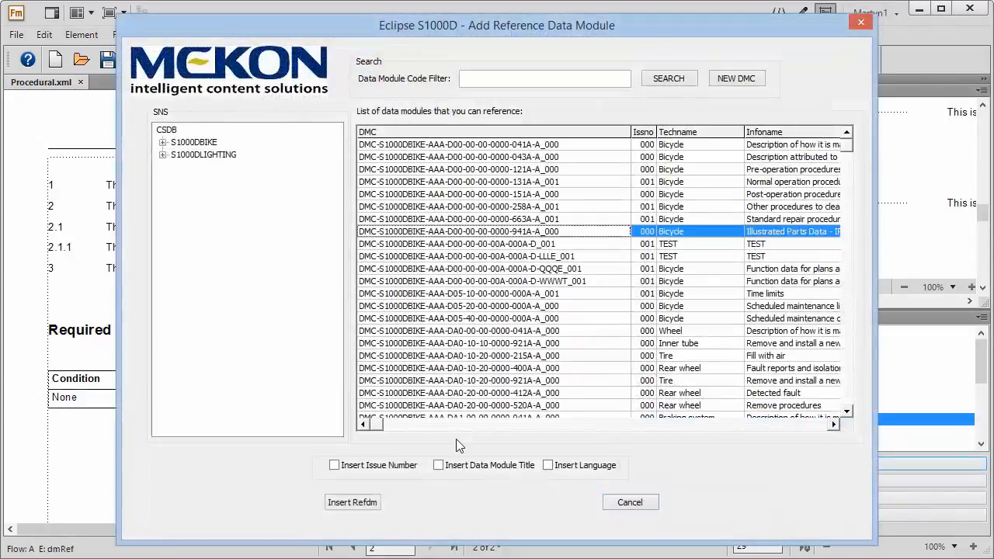
{"action": "left_click", "coordinate": [440, 466]}
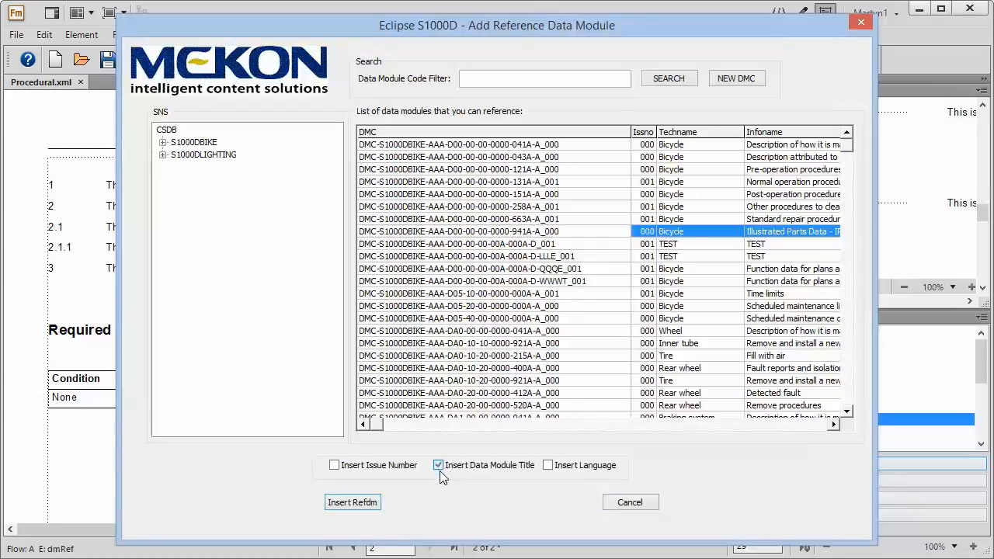
{"action": "left_click", "coordinate": [354, 503]}
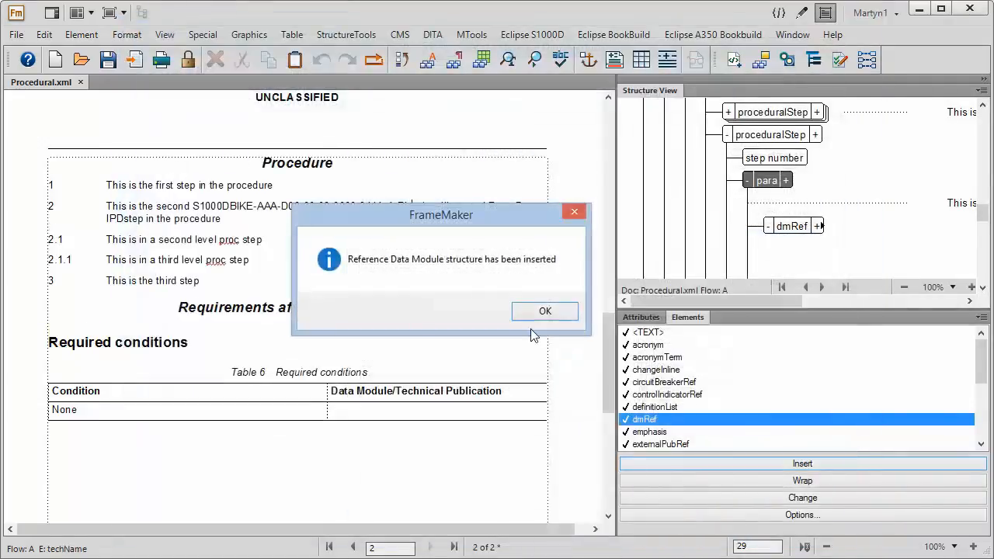
{"action": "left_click", "coordinate": [546, 310]}
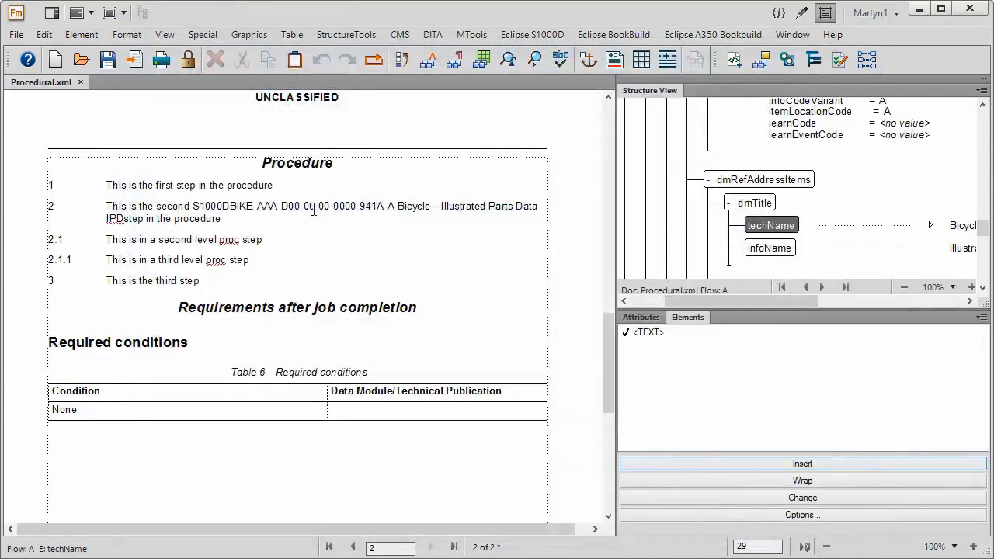
- Put the insertion point in the References table title on page 1 and bring up the Eclipse S1000D commands
{"action": "left_click", "coordinate": [314, 212]}
{"action": "left_click_drag", "start_coordinate": [606, 364], "coordinate": [606, 156]}
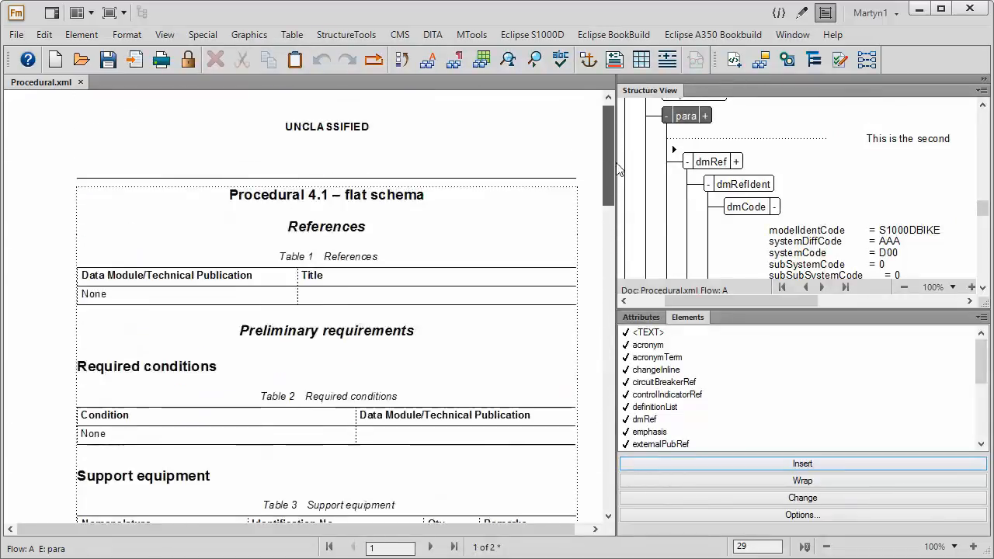
{"action": "left_click", "coordinate": [362, 298]}
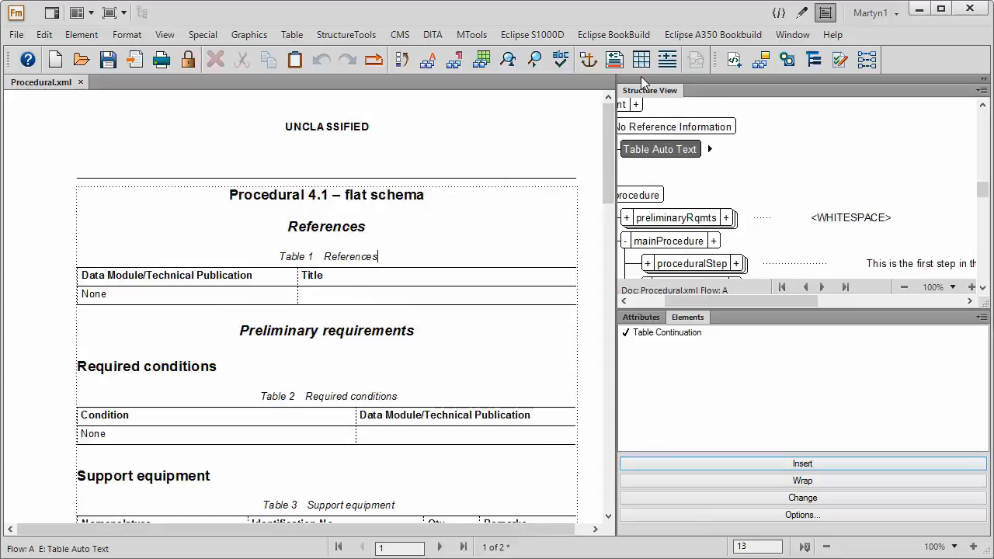
{"action": "left_click", "coordinate": [536, 34]}
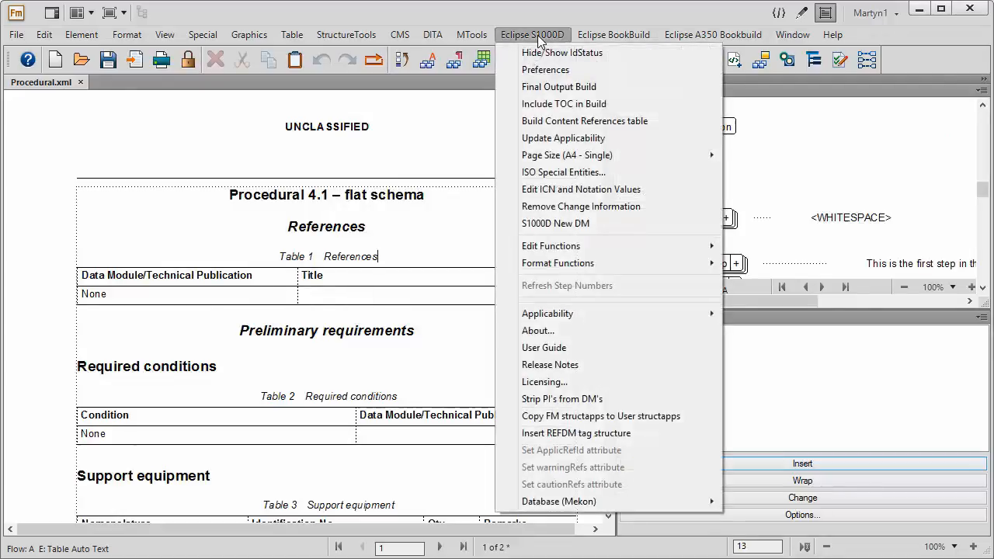